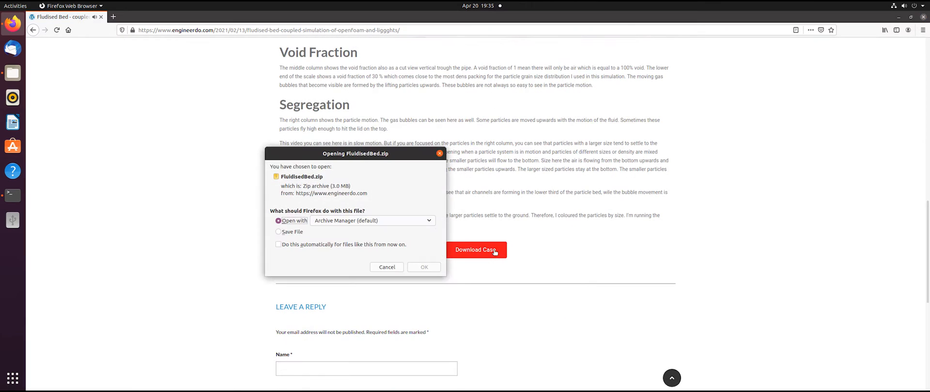
Open the FluidisedBed.zip download in Archive Manager and enter its FluidisedBed folder.
left_click(420, 267)
left_click_drag(134, 19, 631, 81)
double_click(566, 121)
left_click(566, 122)
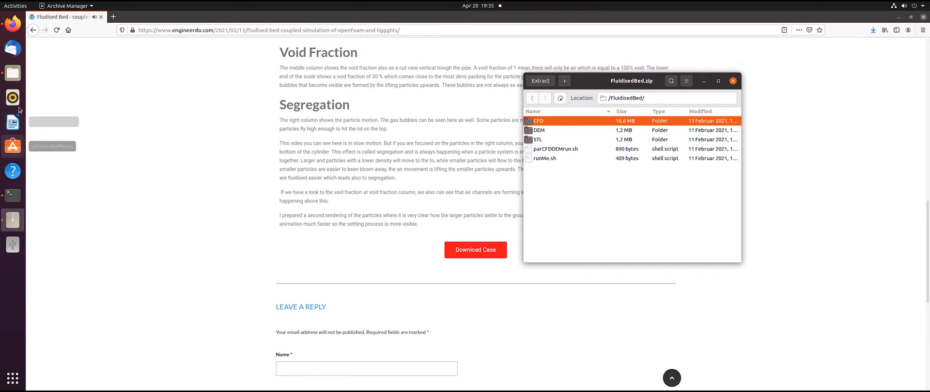
Extract all the archive's folders and scripts into the FludisedBedTutorial folder, then close the archive.
left_click(12, 73)
left_click_drag(722, 24, 15, 63)
left_click(541, 160, "shift")
left_click_drag(541, 160, 241, 177)
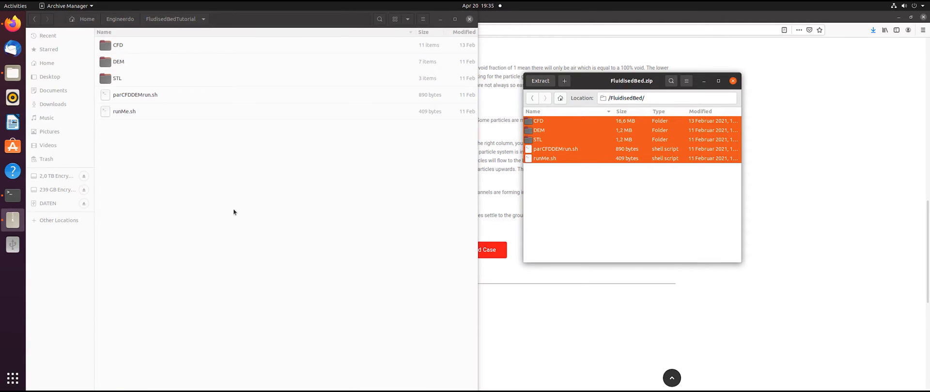
left_click(733, 80)
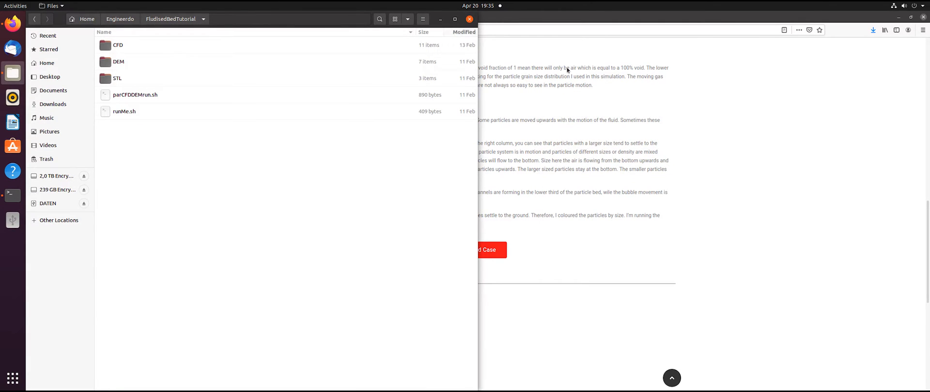
Minimize the browser, open a terminal in the FludisedBedTutorial folder and try to run ./runMe.sh.
left_click(899, 20)
left_click(898, 18)
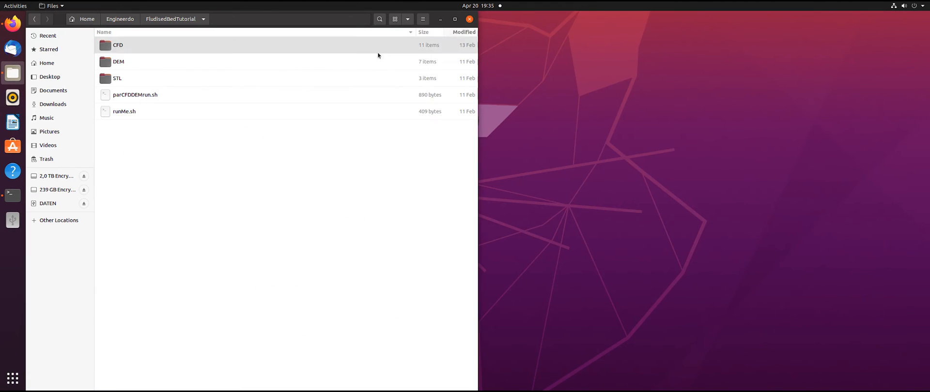
right_click(200, 183)
left_click(226, 235)
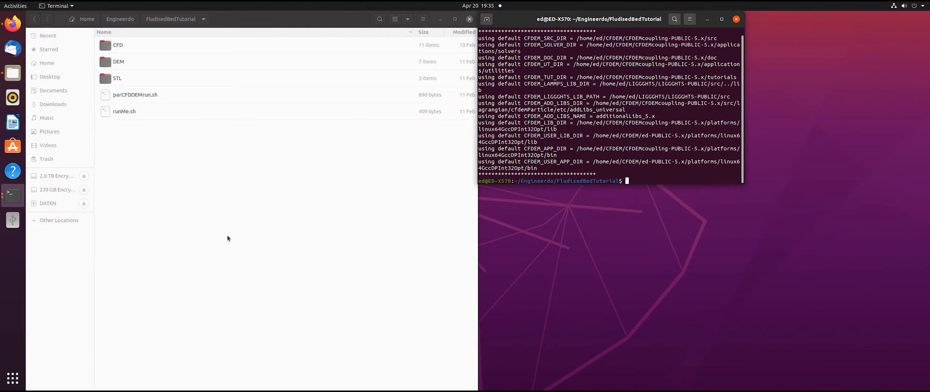
type("./runMe.sh")
key("Return")
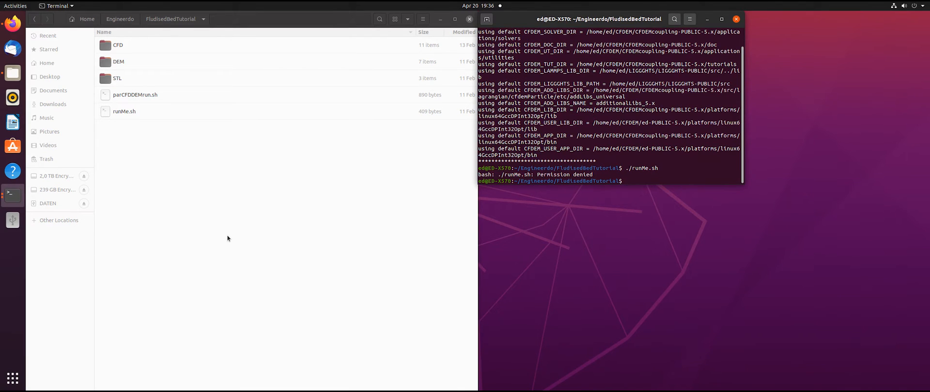
left_click_drag(599, 176, 468, 172)
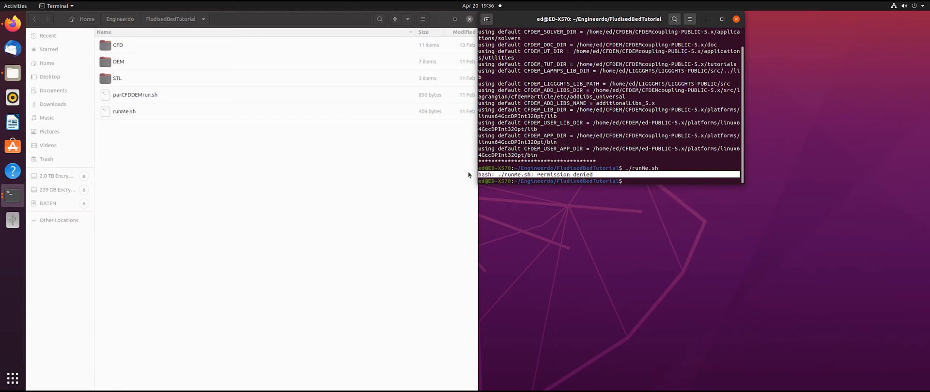
Grant full permissions to runMe.sh with chmod 777 and run ./runMe.sh again.
left_click(647, 180)
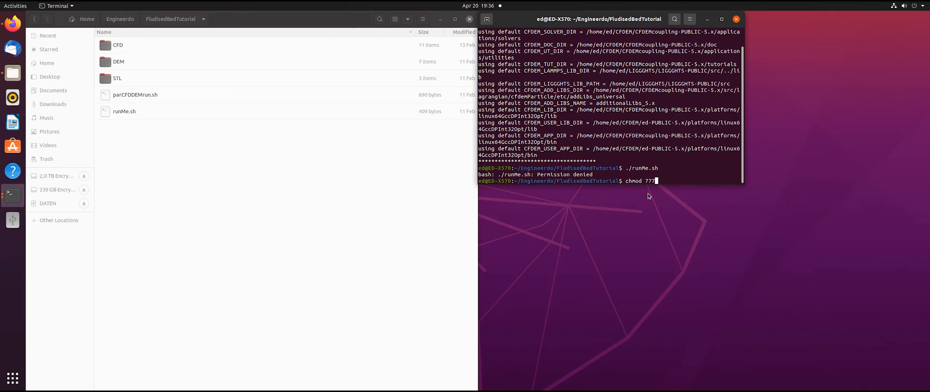
type("chmod 777 runMe.sh")
key("Return")
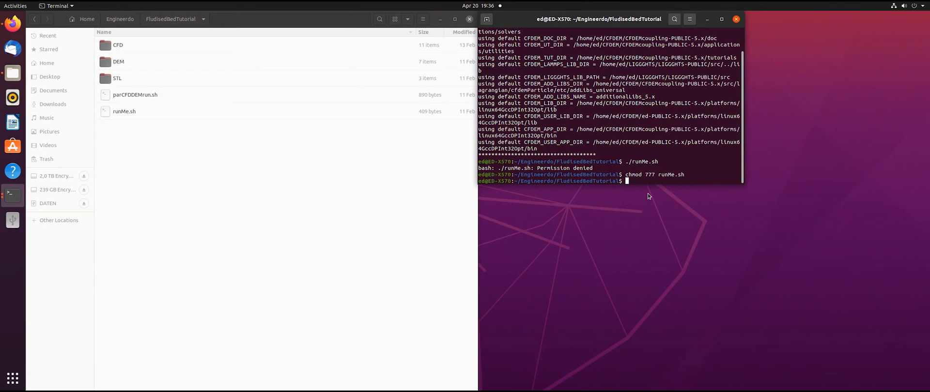
key("Up")
key("Up")
key("Return")
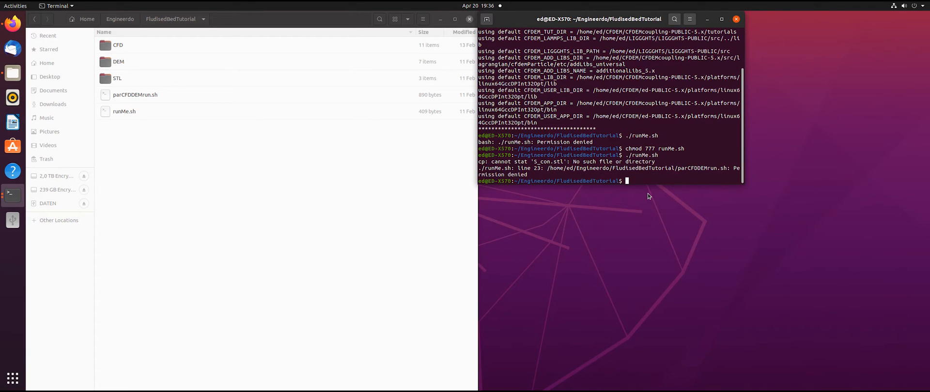
Grant full permissions to parCFDDEMrun.sh with chmod 777, reusing the earlier permission command.
key("Up")
key("Up")
key("Left")
key("Left")
key("Left")
key("Left")
key("Left")
key("Left")
key("Left")
key("BackSpace")
type("p")
key("Tab")
key("Return")
Start the simulation again with ./runMe.sh and interrupt it once particle insertion has begun.
key("Up")
key("Up")
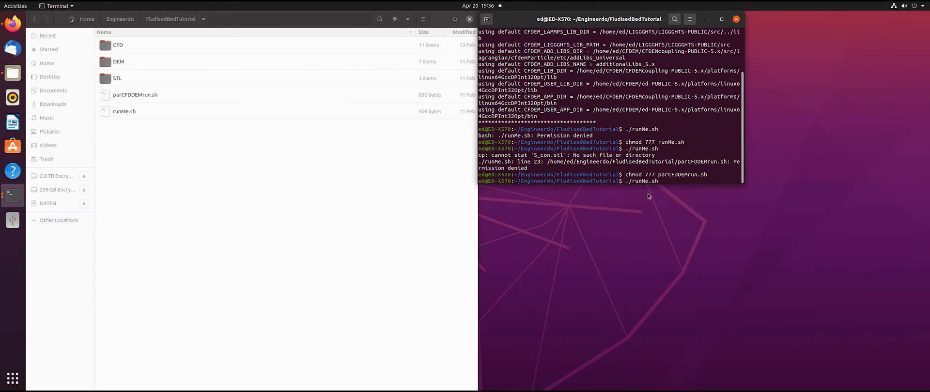
key("Return")
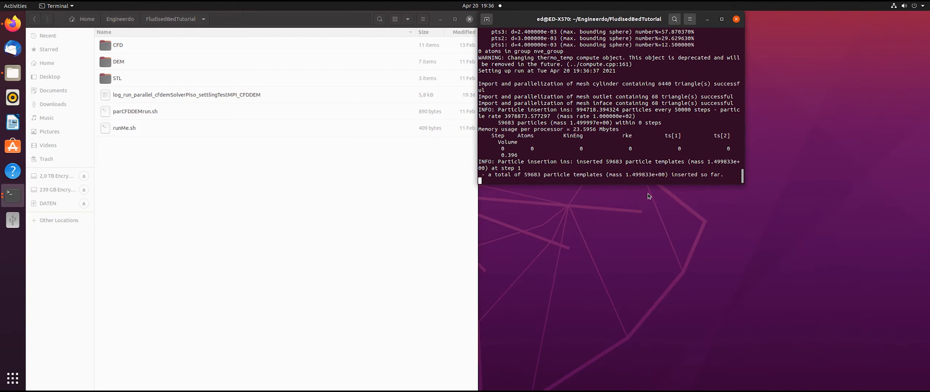
key("ctrl+c")
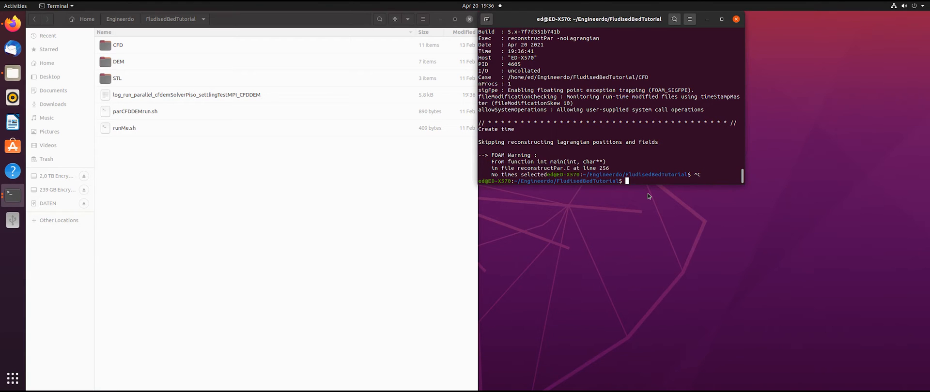
Permanently delete the folders processor0 to processor11 from the CFD folder.
left_click(172, 218)
double_click(124, 45)
left_click(134, 111)
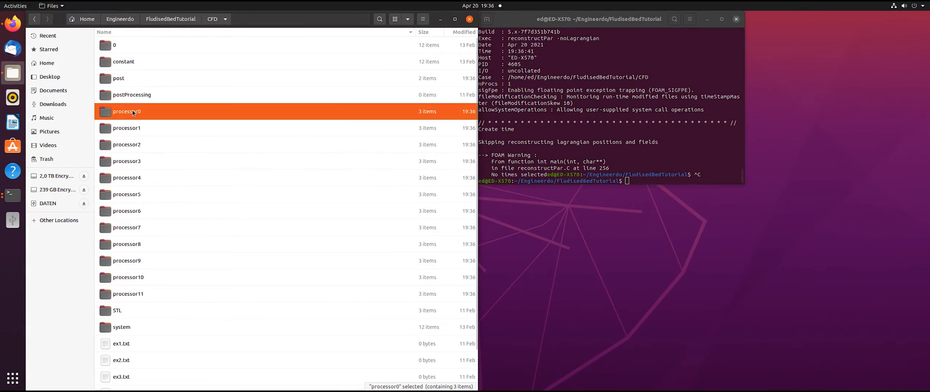
left_click(143, 294, "shift")
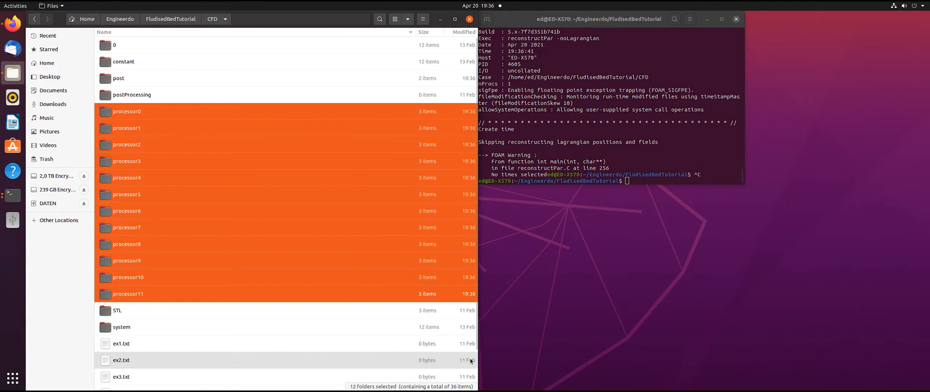
key("shift+Delete")
key("Return")
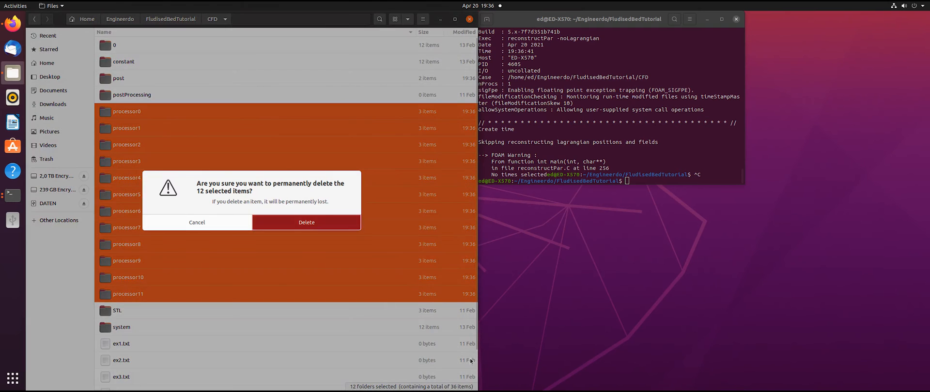
Look over the remaining case folders inside the CFD folder, including 0, constant, post, STL and system.
key("Up")
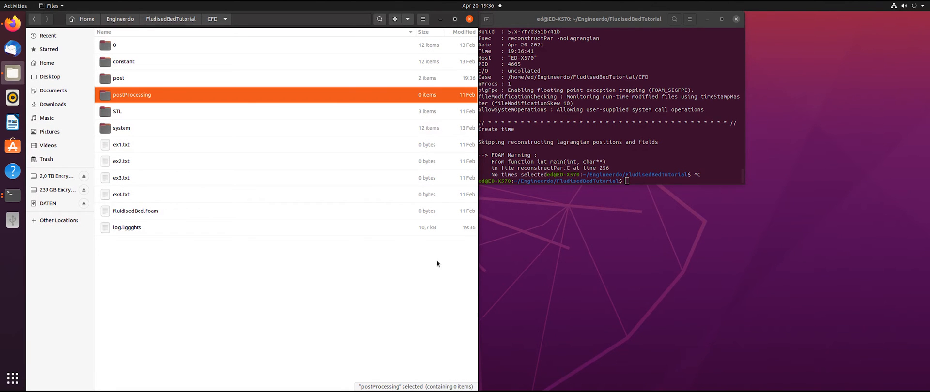
left_click(213, 71)
left_click(202, 88)
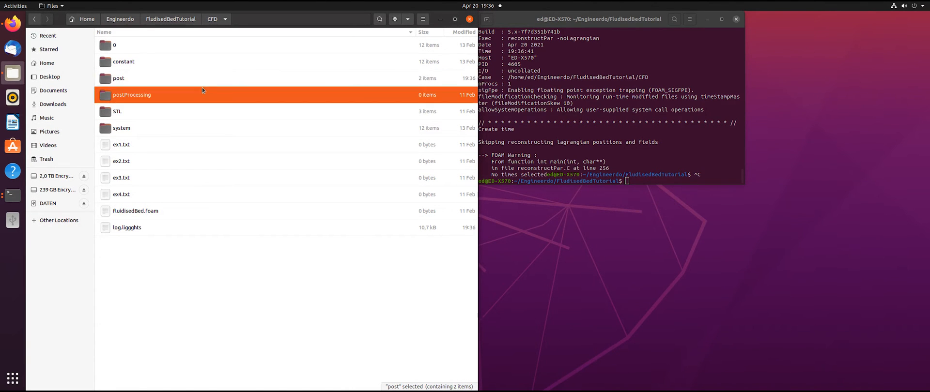
left_click(193, 108)
left_click(183, 128)
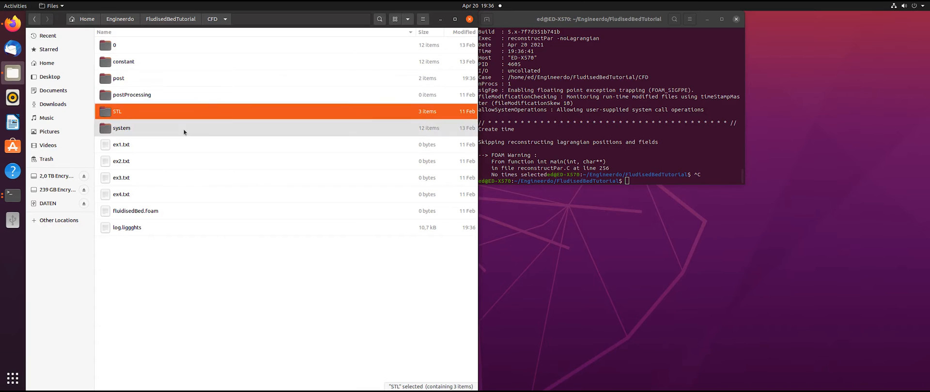
left_click(170, 49)
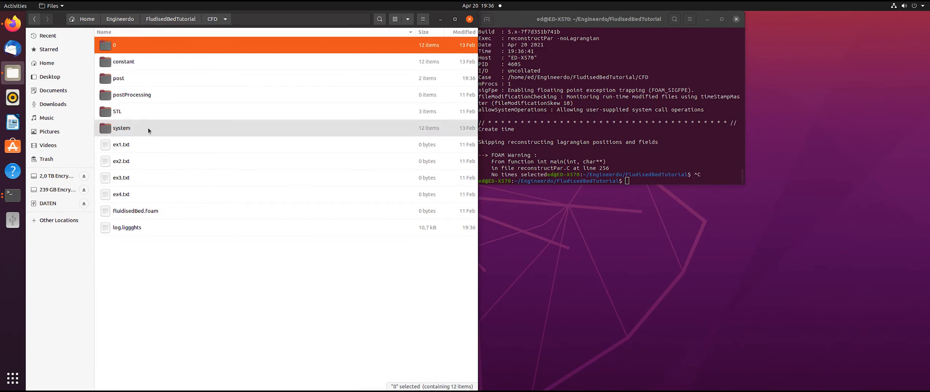
Return to the FludisedBedTutorial folder and delete the file log_run_parallel_cfdemSolverPiso_settlingTestMPI_CFDDEM.
left_click(171, 19)
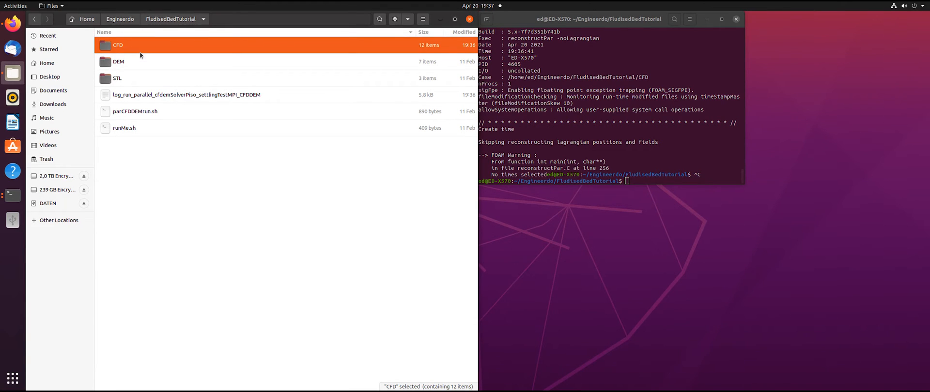
left_click(194, 95)
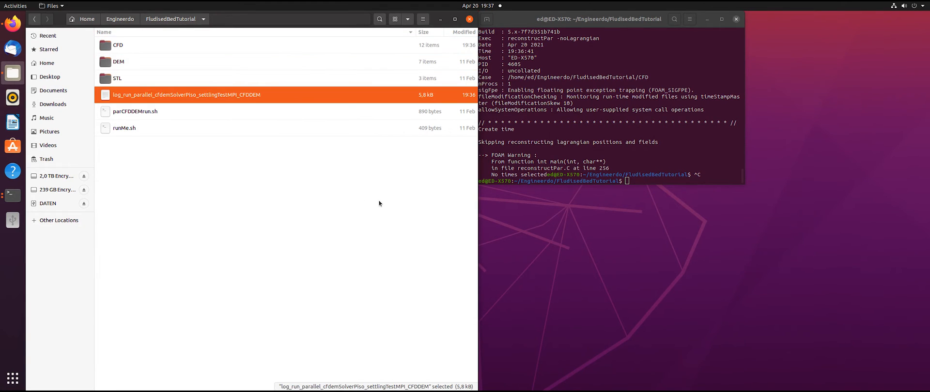
key("Delete")
left_click(161, 168)
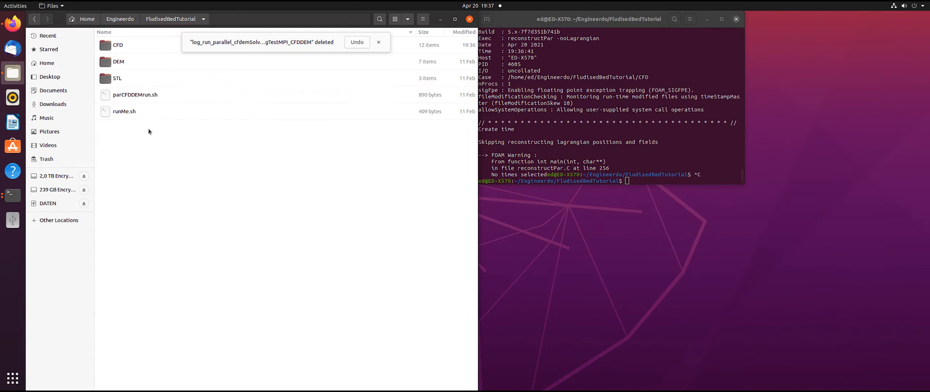
Review the case's CFD, DEM and STL folders, then examine the geometry files inside the STL folder.
left_click(136, 53)
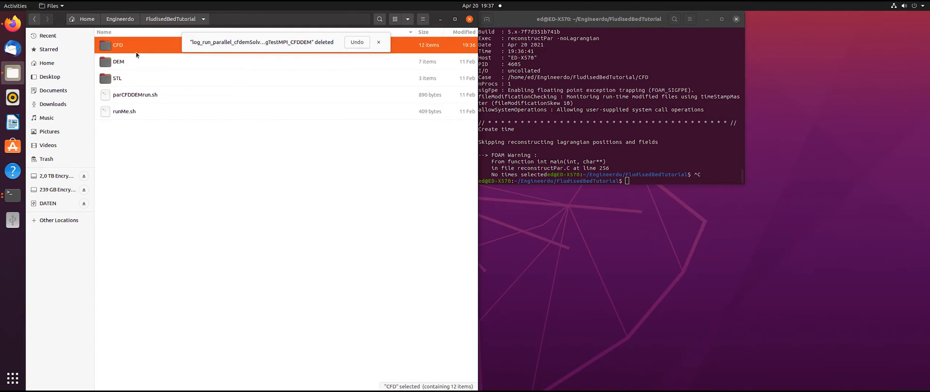
left_click(133, 61)
left_click(130, 79)
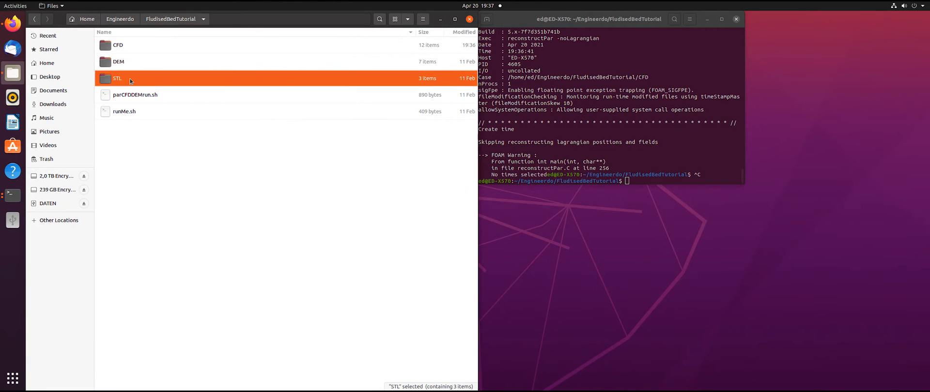
double_click(130, 78)
left_click(128, 46)
left_click(127, 62)
left_click(126, 77)
left_click(124, 116)
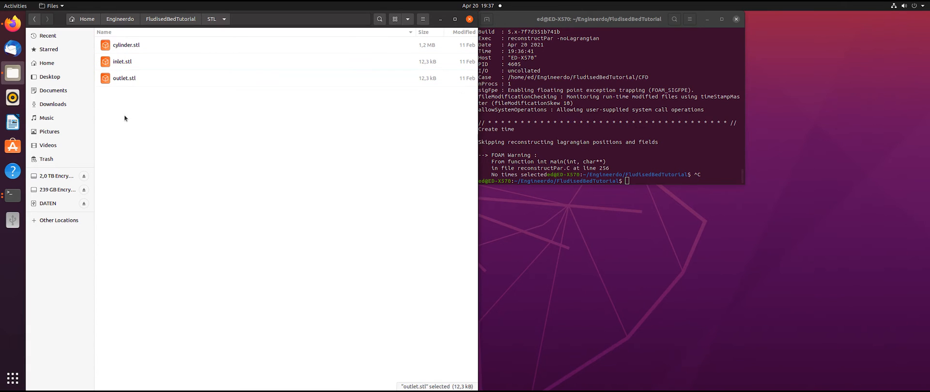
Open a terminal in the STL folder and launch ParaView from it.
right_click(125, 118)
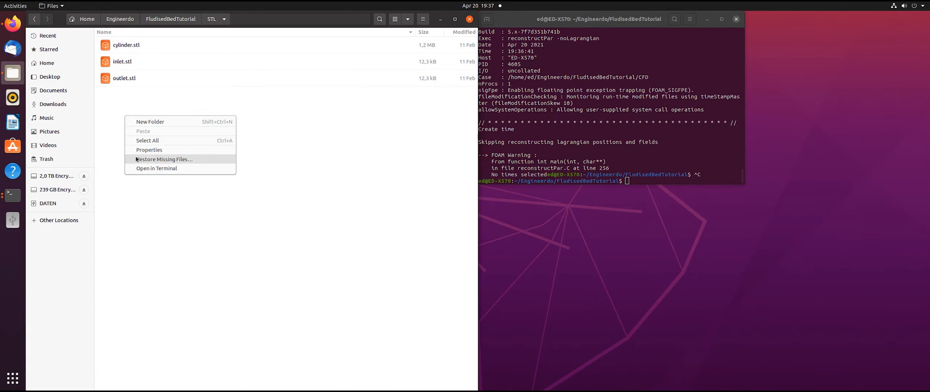
left_click(142, 169)
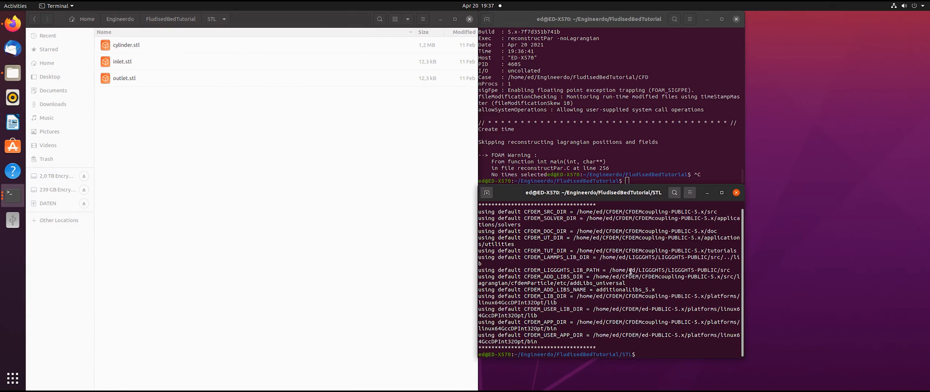
type("paraview")
key("Return")
Load cylinder.stl, inlet.stl and outlet.stl into the ParaView pipeline and display them in a rotated 3D view.
right_click(170, 118)
left_click(182, 122)
left_click(276, 164)
left_click(276, 177, "shift")
key("Return")
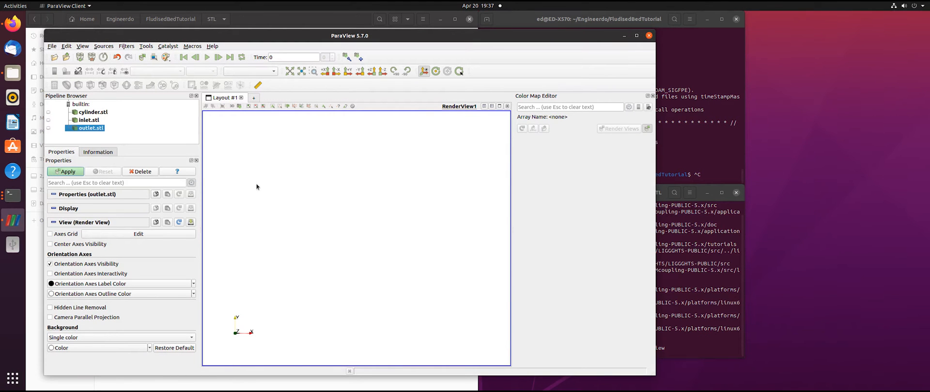
left_click_drag(332, 239, 368, 215)
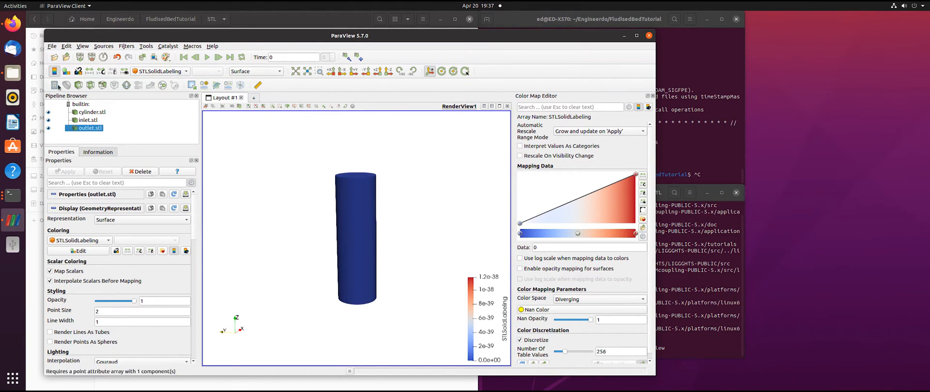
Toggle the visibility of cylinder.stl off and on, then set its coloring to Solid Color.
left_click(90, 112)
left_click(48, 112)
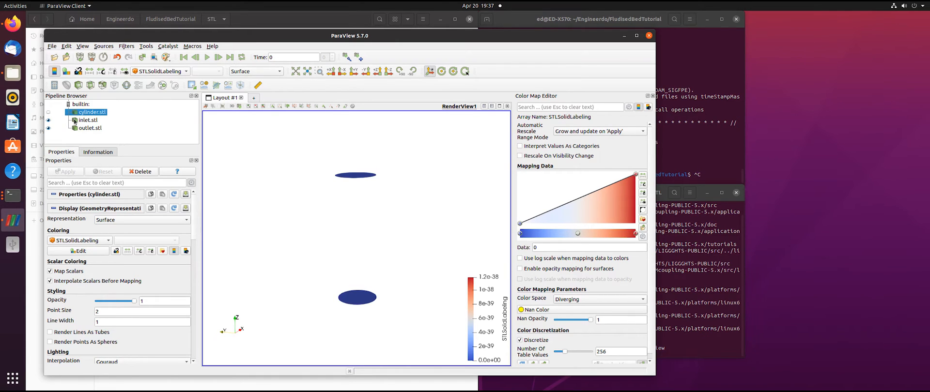
left_click(48, 113)
left_click(152, 69)
left_click(152, 63)
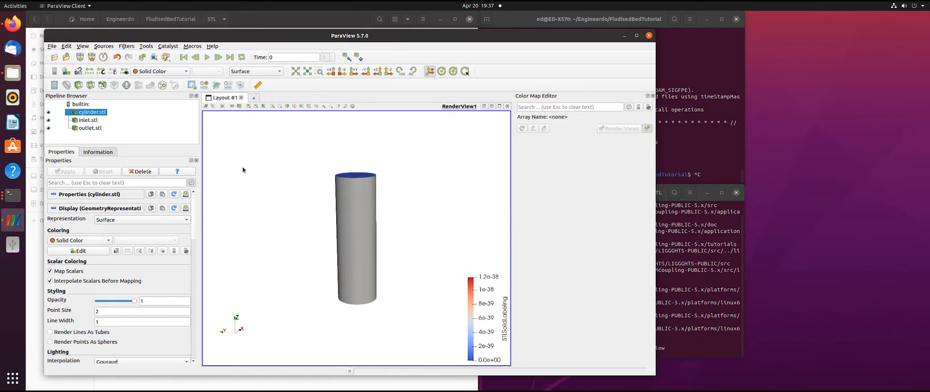
Examine the inlet and outlet surfaces by toggling the visibility of inlet.stl and outlet.stl off and on.
left_click_drag(271, 179, 347, 221)
left_click(47, 121)
left_click(47, 121)
left_click(48, 128)
left_click(48, 128)
Align the view along the X axis, enable Camera Parallel Projection and maximize the ParaView window.
left_click(342, 71)
scroll(83, 329, "down", 10)
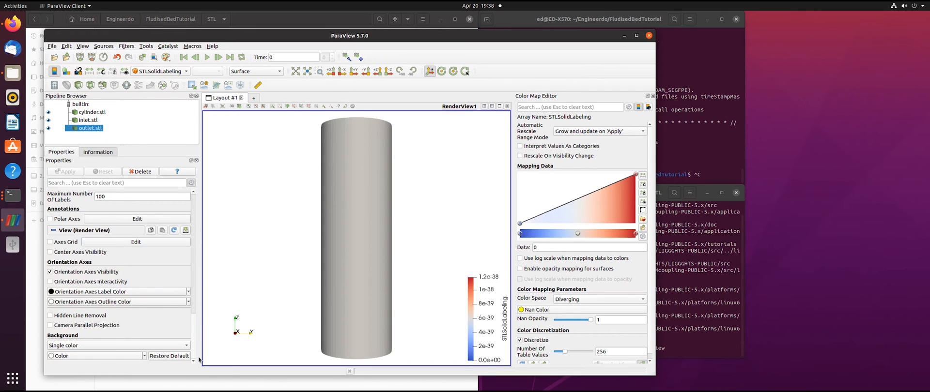
left_click(50, 326)
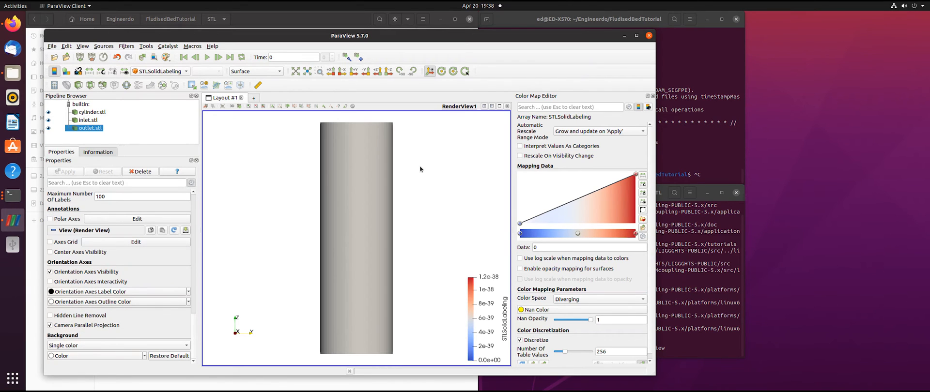
left_click(637, 35)
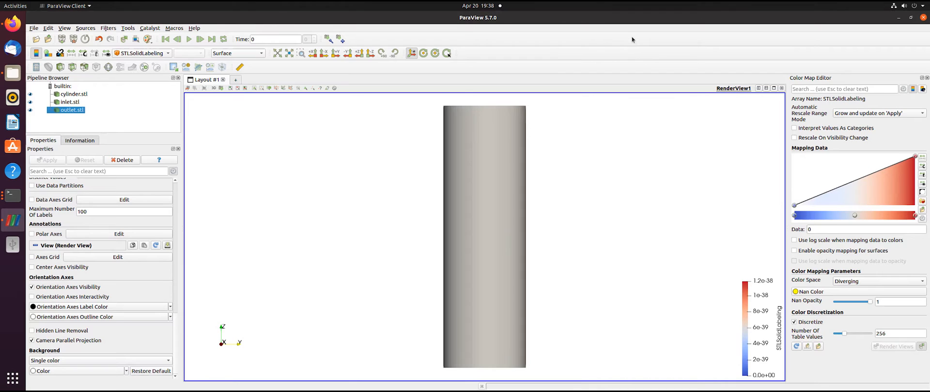
Examine the mesh statistics and the X, Y and Z bounds of cylinder.stl.
left_click(74, 95)
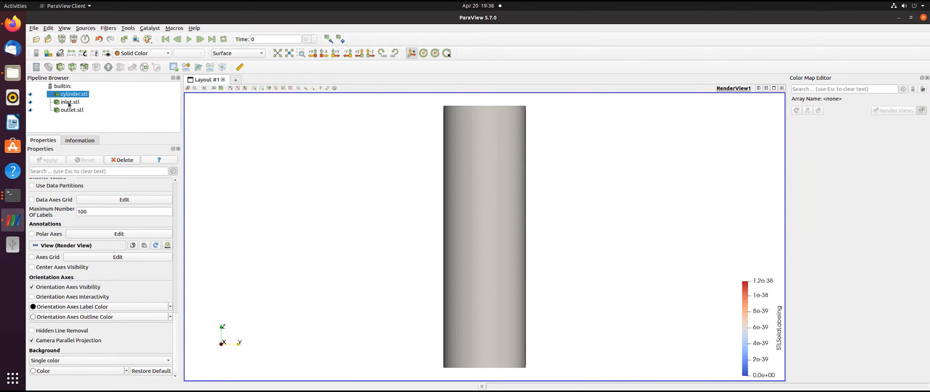
left_click(74, 140)
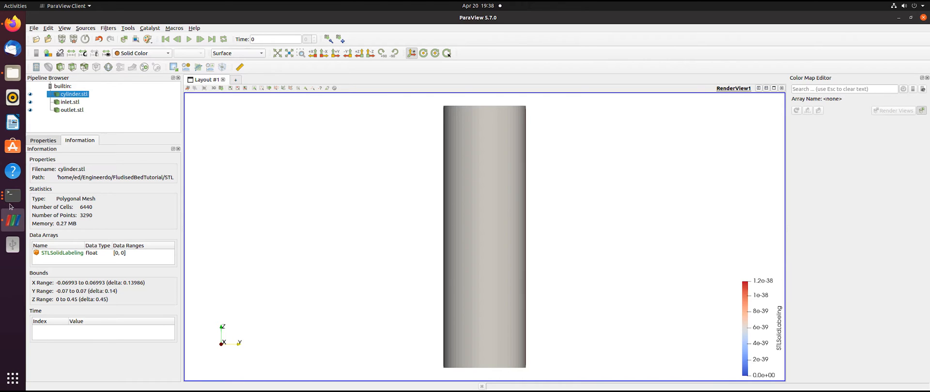
Switch to the terminal and launch Blender from a new tab in the STL folder.
left_click(10, 205)
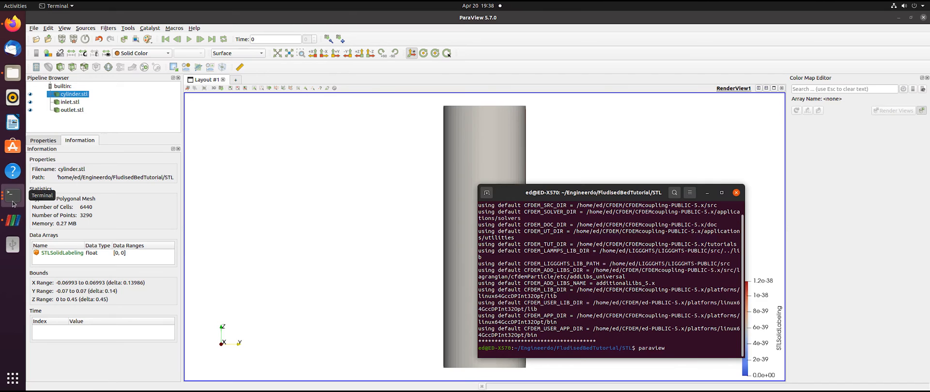
key("ctrl+shift+t")
type("blender")
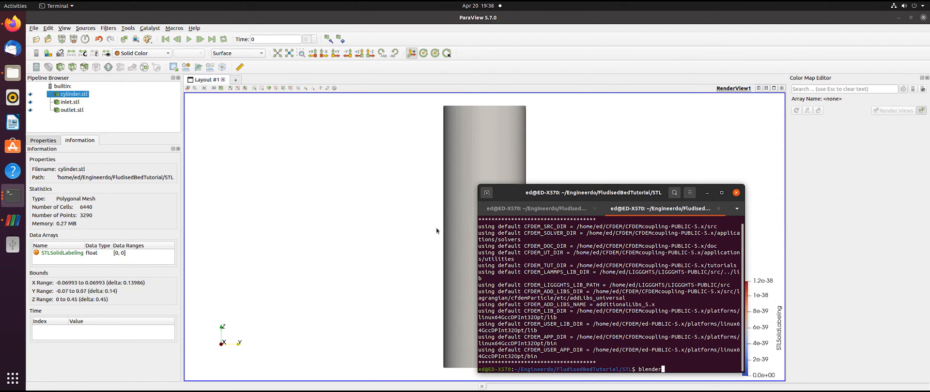
key("Return")
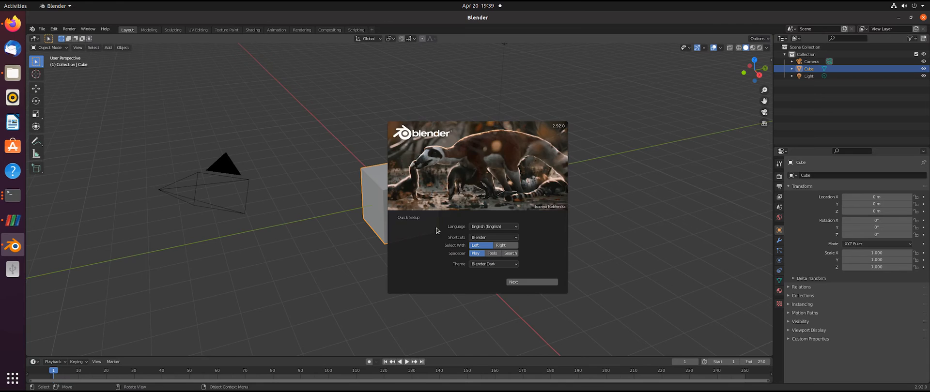
Dismiss the splash screen and delete all default objects from the scene.
key("Escape")
key("a")
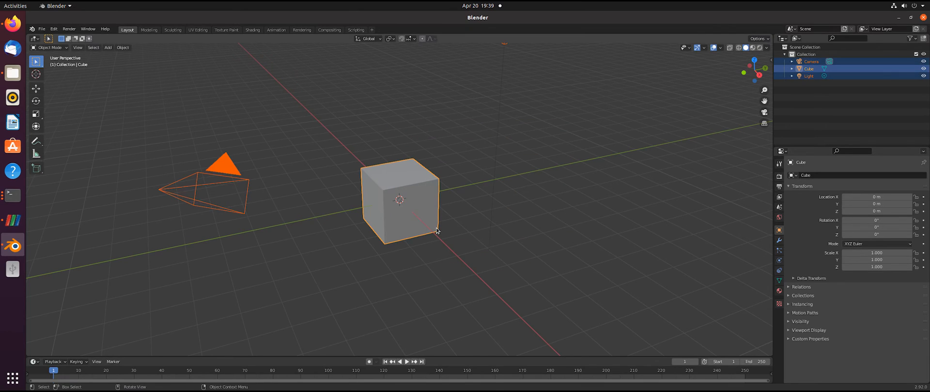
key("Delete")
Add a cube mesh with a size of 0.05 m and its Z location at 0.05 m.
key("shift+a")
mouse_move(400, 202)
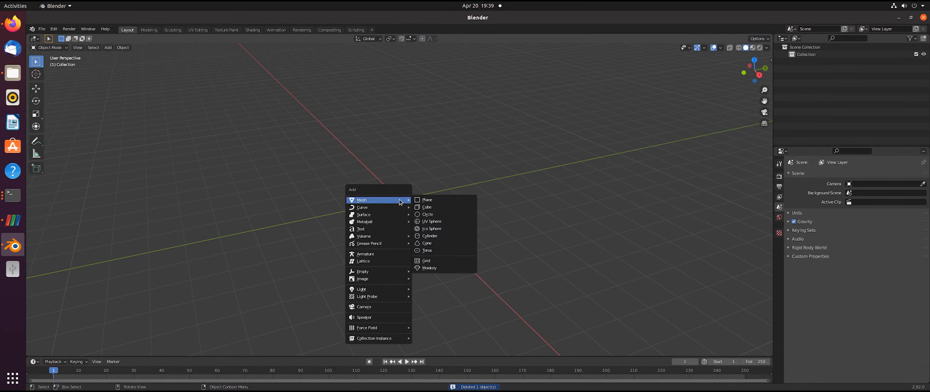
left_click(426, 207)
left_click(120, 286)
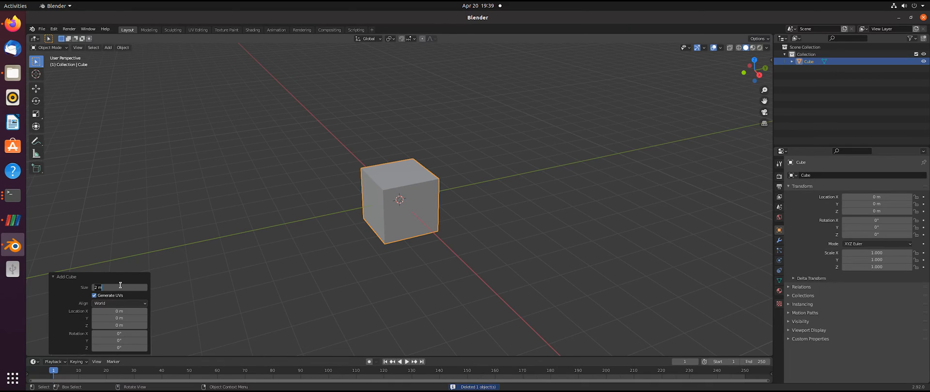
type("0.05")
key("Return")
left_click(110, 325)
left_click(106, 324)
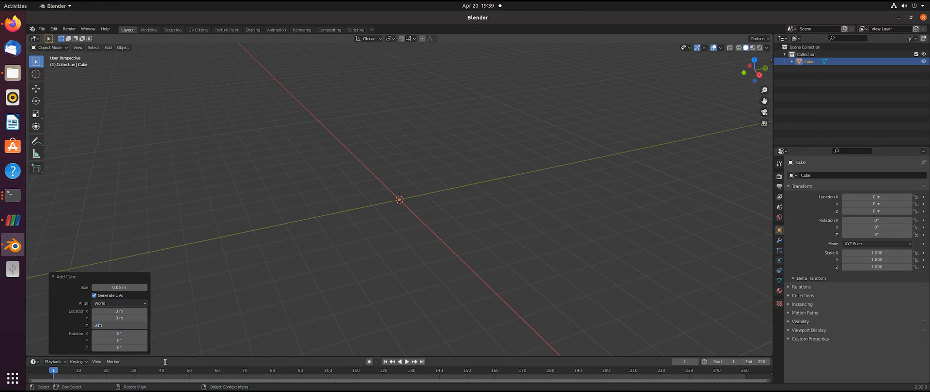
type(".05")
key("Return")
Scale the cube uniformly by a factor of 2.
scroll(386, 204, "up", 5)
key("s")
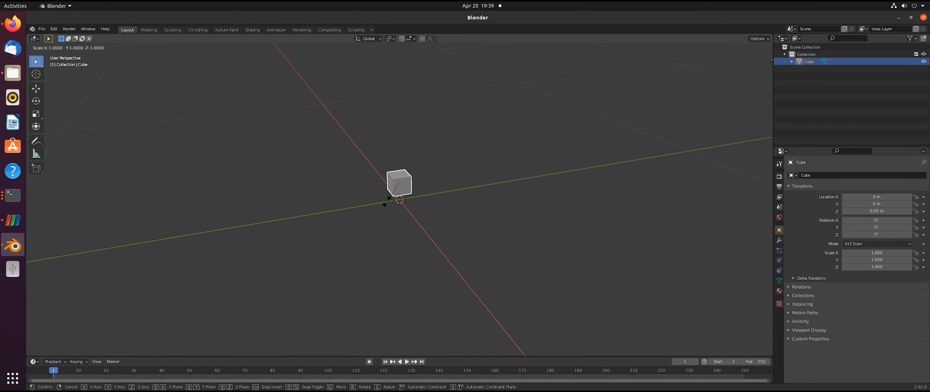
key("2")
key("Return")
middle_click_drag(370, 228, 372, 297)
left_click(275, 277)
middle_click_drag(275, 277, 388, 178)
left_click(383, 190)
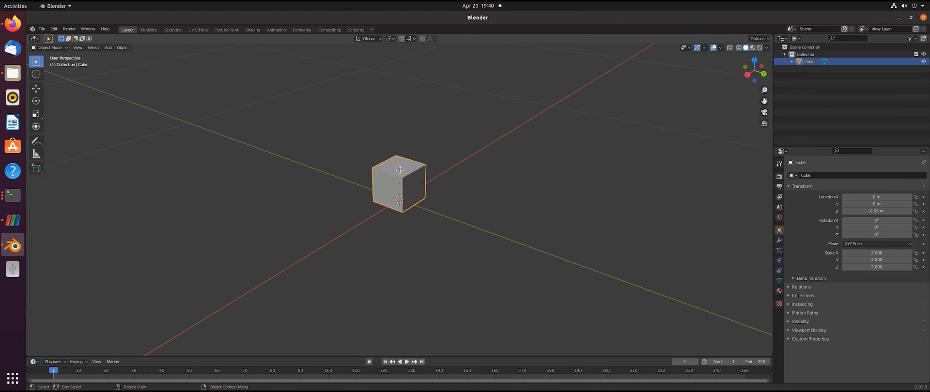
Edit the cube in face mode and move its top face up 0.1 m along Z.
key("Tab")
left_click(399, 169)
key("3")
key("a")
key("alt+a")
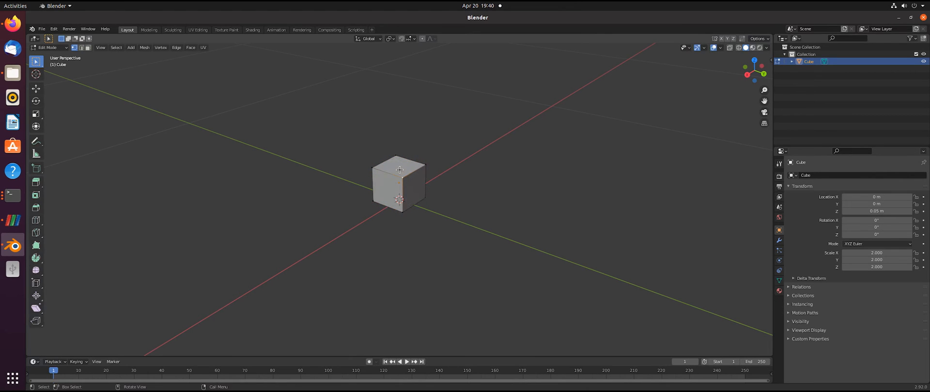
key("3")
scroll(398, 170, "down", 4)
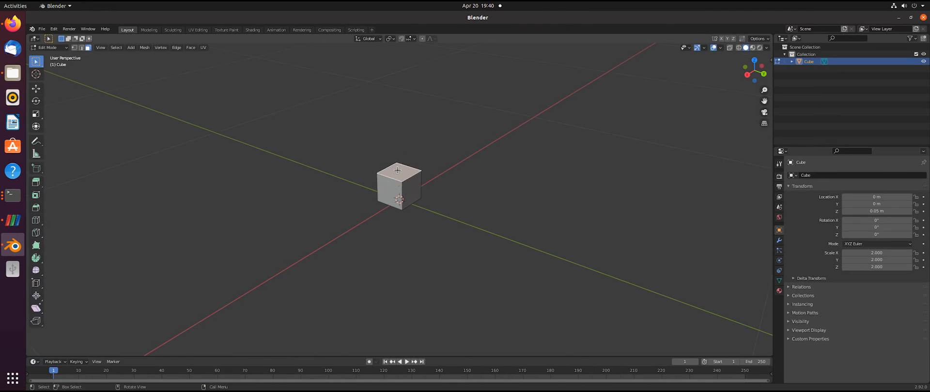
type("gz0.1")
key("Return")
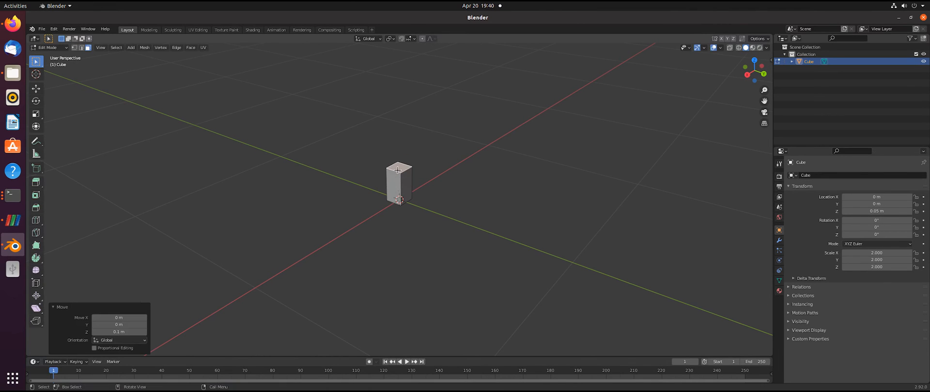
Extrude the top face in front view and raise the new face 0.1 m along Z.
middle_click_drag(344, 247, 359, 232)
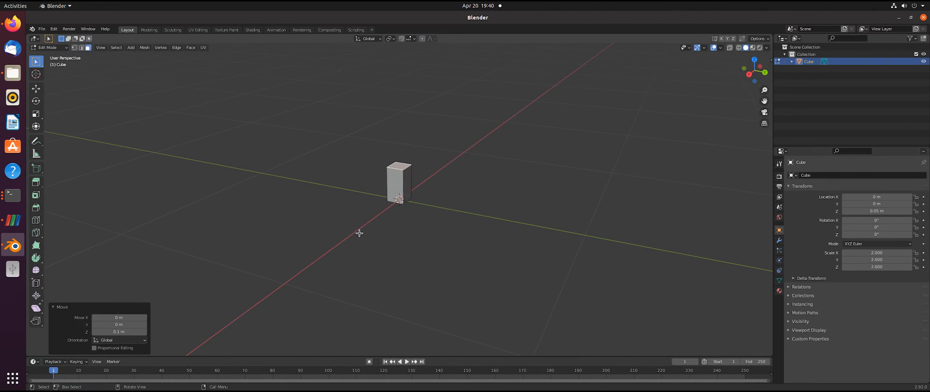
key("KP_1")
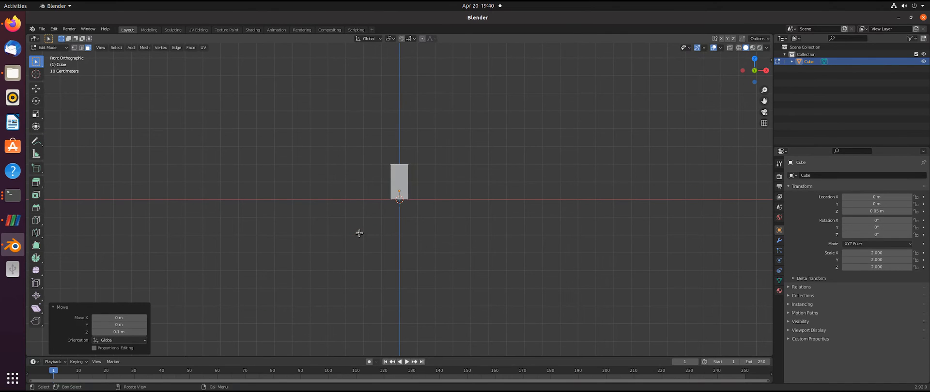
key("g")
key("z")
key("z")
key("Escape")
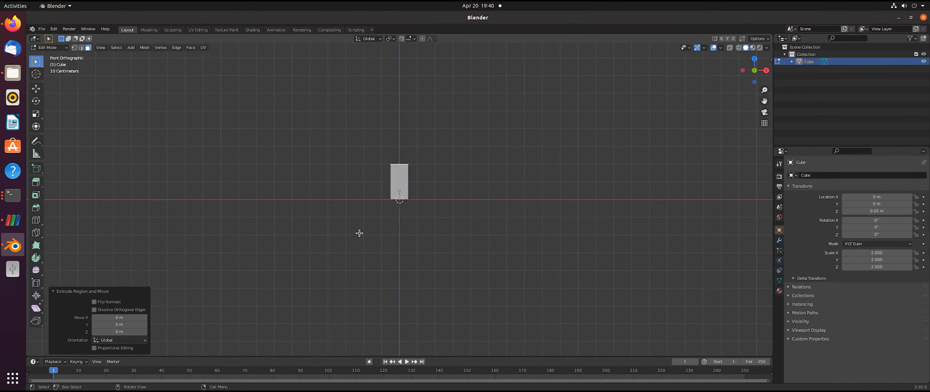
key("g")
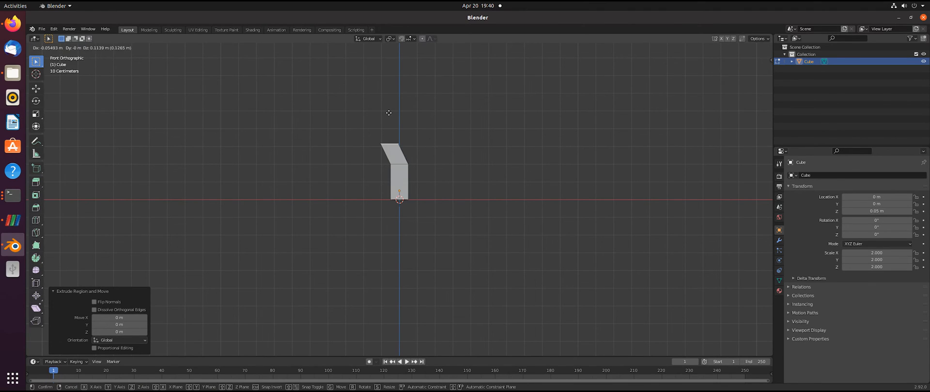
key("Escape")
type("g")
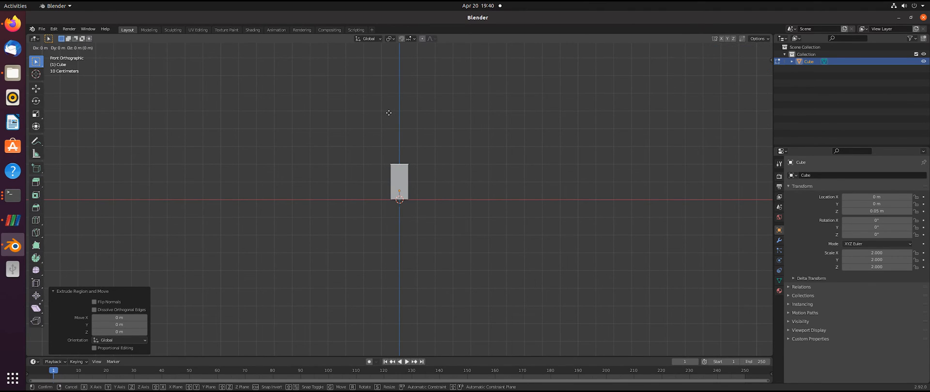
type("z0.1")
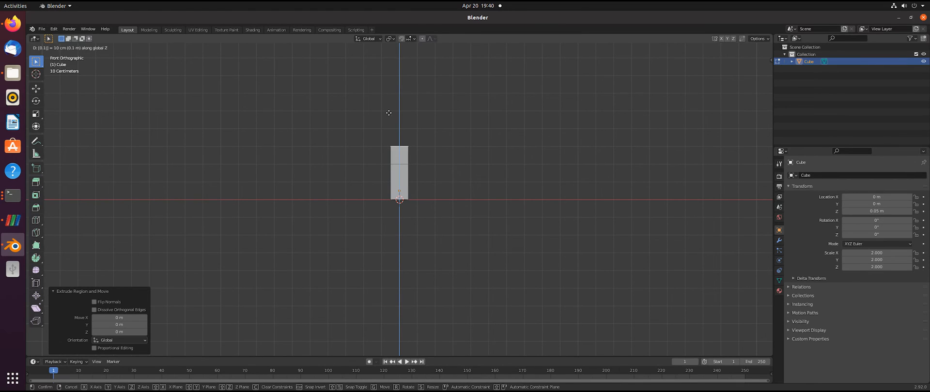
key("Return")
Rotate the extruded top face 45° about Y and move it 0.1 m along X.
key("r")
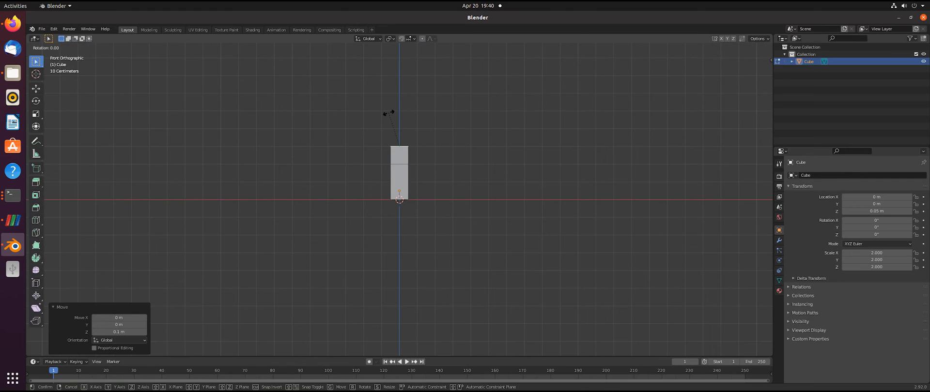
type("y")
type("45")
key("Return")
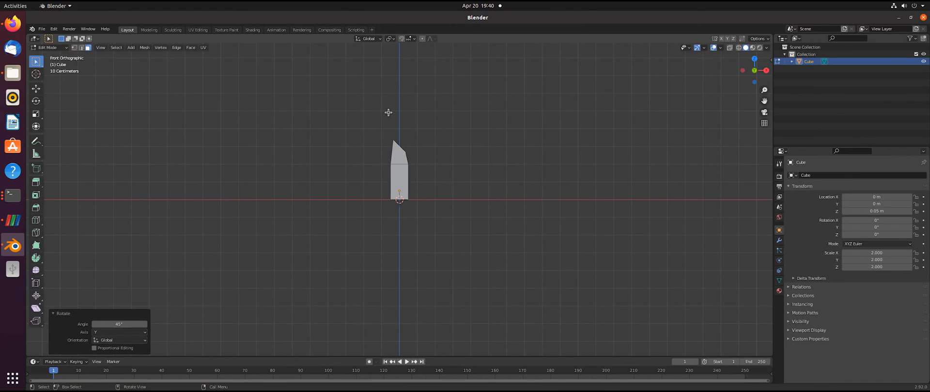
type("g")
type("x0.1")
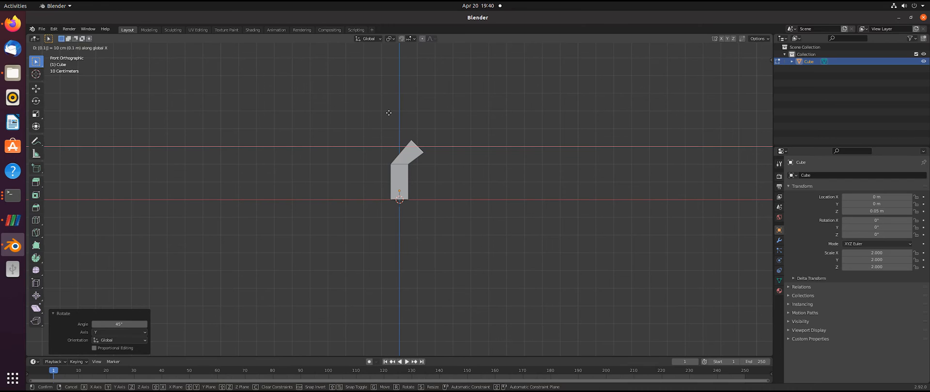
key("Return")
Scale the angled end face down to about 0.71 of its size.
key("s")
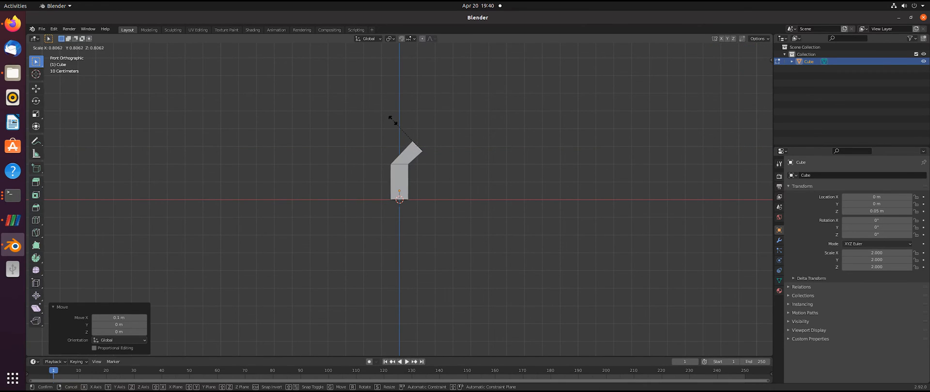
left_click(393, 120)
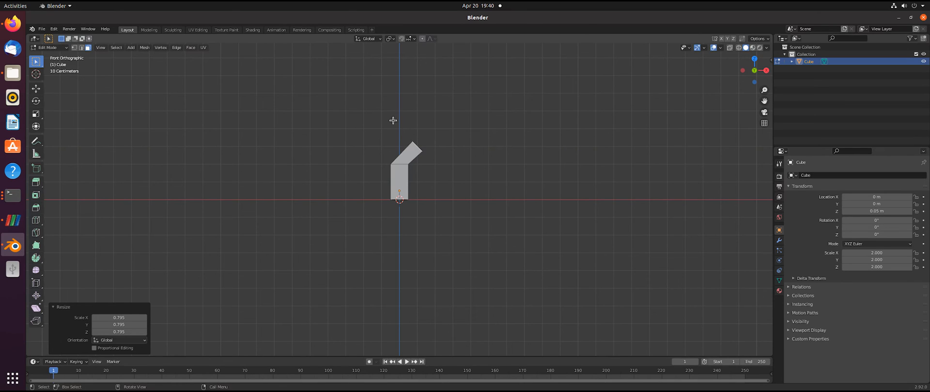
key("e")
middle_click_drag(428, 182, 407, 194)
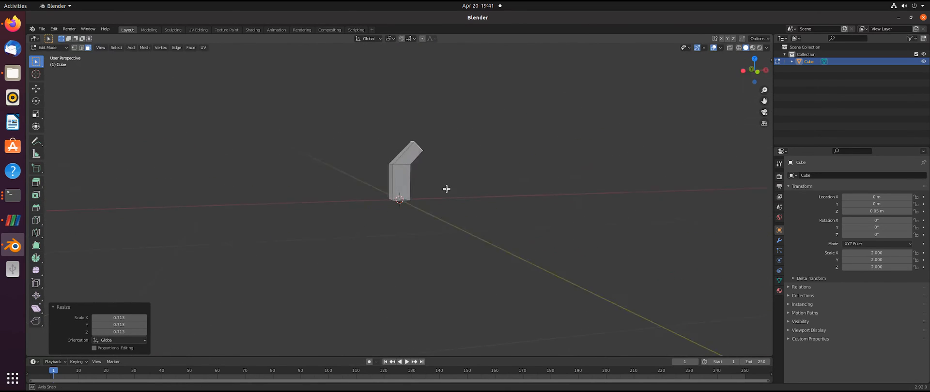
Extrude the angled end face outward and rotate the new face -45° about Y.
key("e")
left_click(418, 187)
type("ry-45")
key("Return")
Extrude the end face upward, shrink it to taper the final section, and return to Object Mode.
middle_click_drag(418, 187, 445, 218)
key("e")
left_click(436, 194)
key("s")
left_click(428, 188)
key("Tab")
middle_click_drag(427, 188, 497, 167)
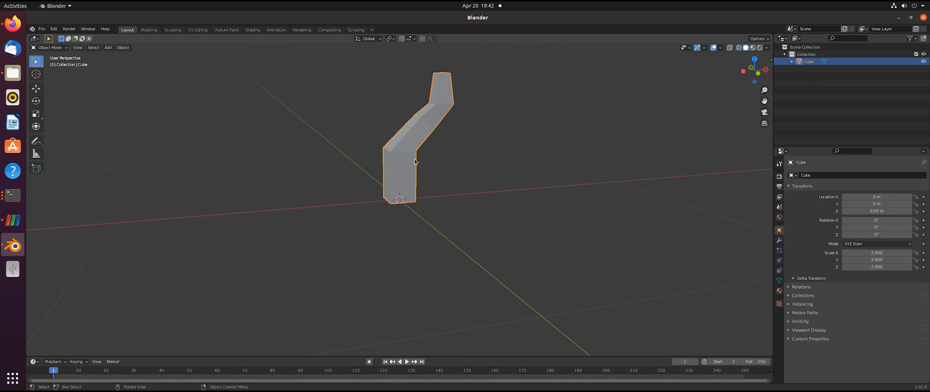
Separate the selected side faces of the duct's lower section into their own object in Edit Mode.
key("Tab")
left_click(403, 166)
middle_click_drag(367, 181, 404, 184)
middle_click_drag(293, 199, 387, 227)
key("p")
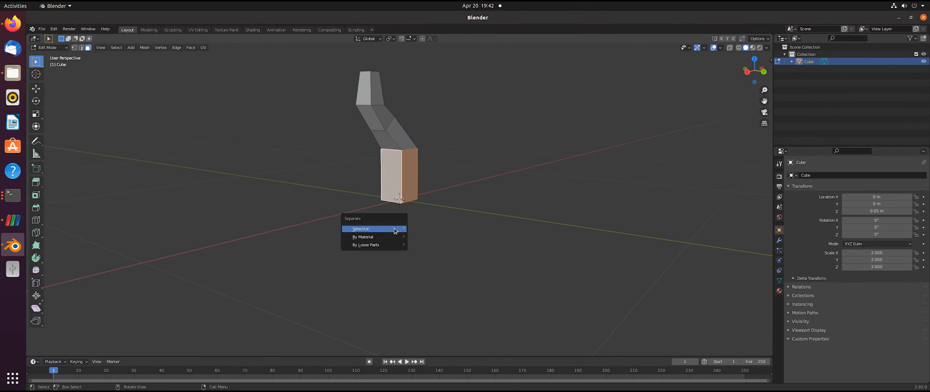
left_click(395, 229)
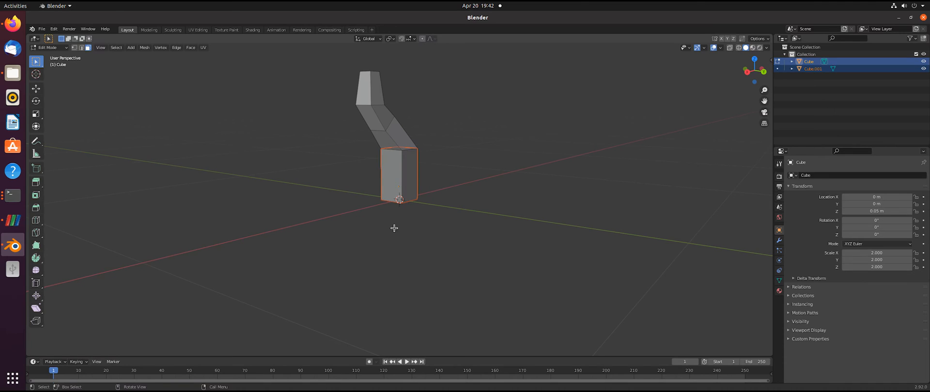
Separate the duct's bottom face into its own object.
middle_click_drag(472, 206, 400, 199)
left_click(400, 200)
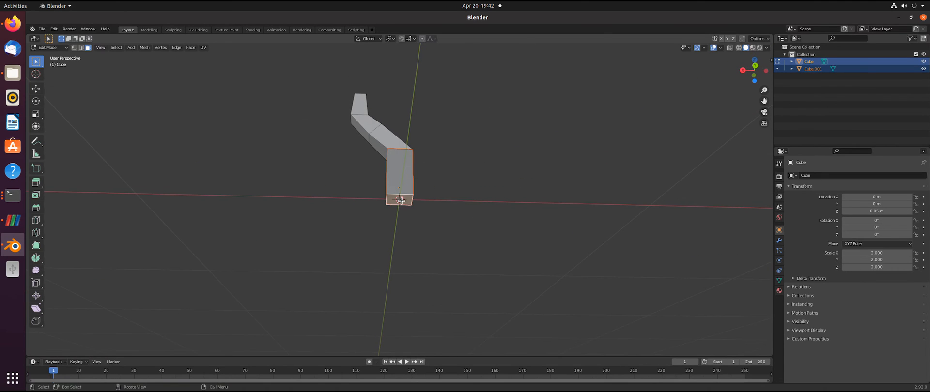
key("p")
left_click(440, 223)
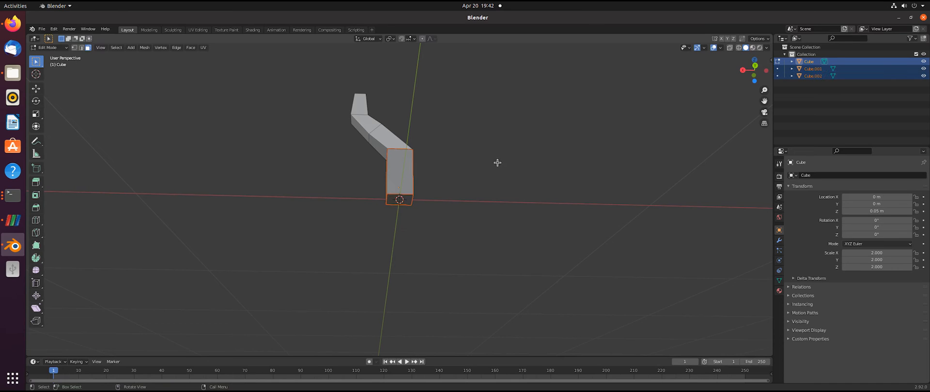
Check the separated bottom and lower side parts by toggling the visibility of Cube.002 and Cube.001 off and on.
left_click(924, 76)
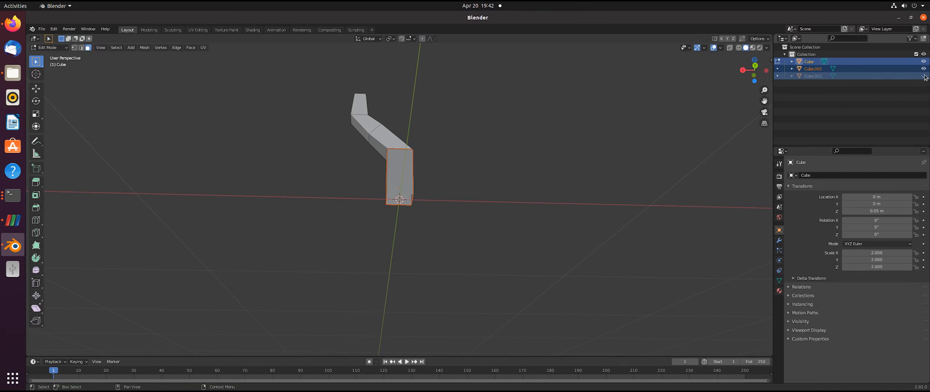
left_click(924, 74)
left_click(924, 69)
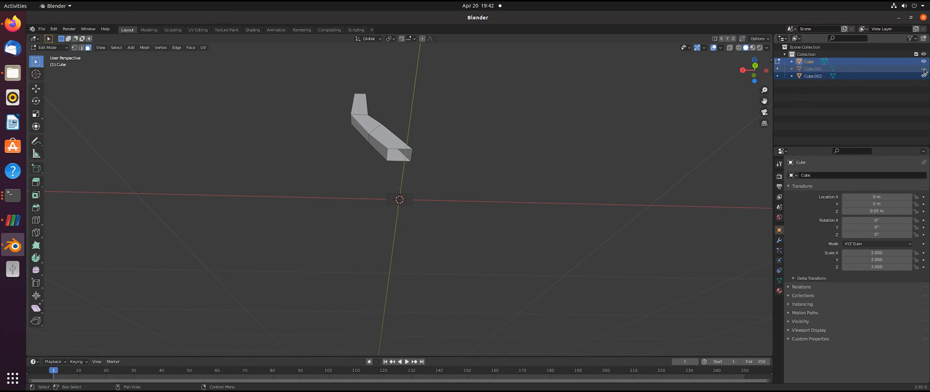
left_click(923, 70)
Separate the selected top end face of the duct into its own object.
middle_click_drag(440, 155, 455, 87)
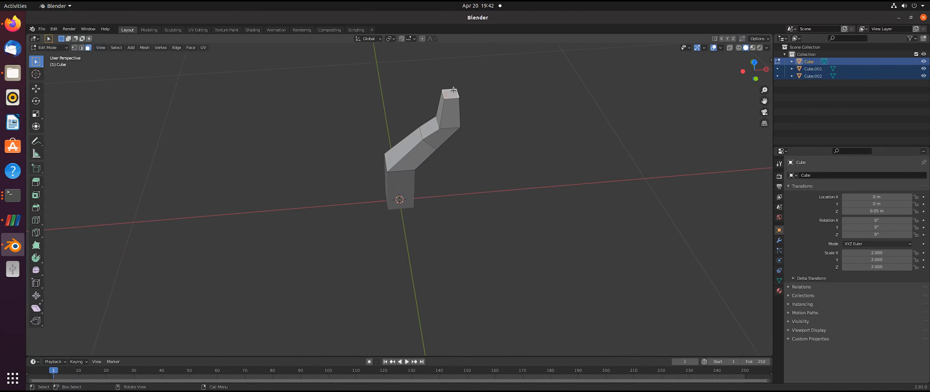
key("p")
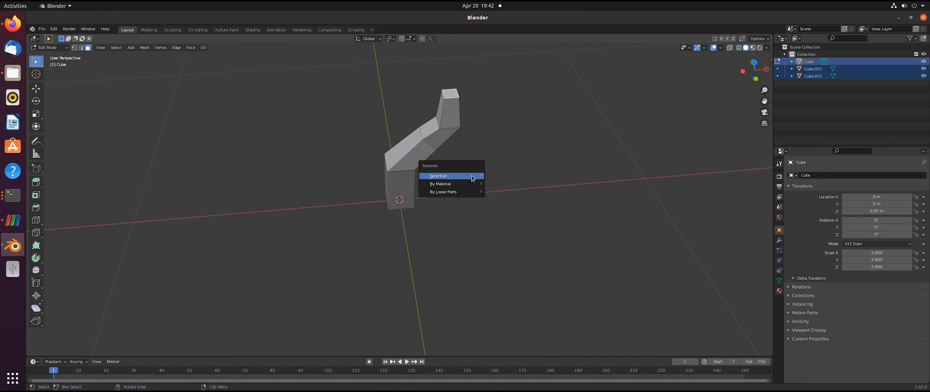
left_click(472, 177)
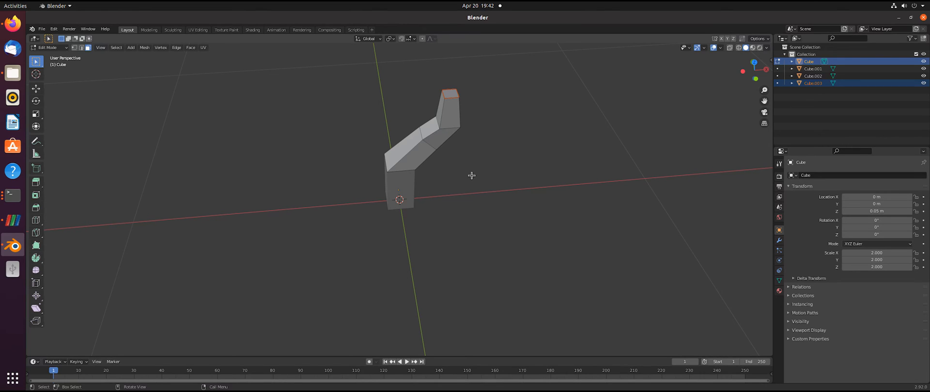
Measure the width of the duct's base and the duct's overall height in the front view.
key("KP_1")
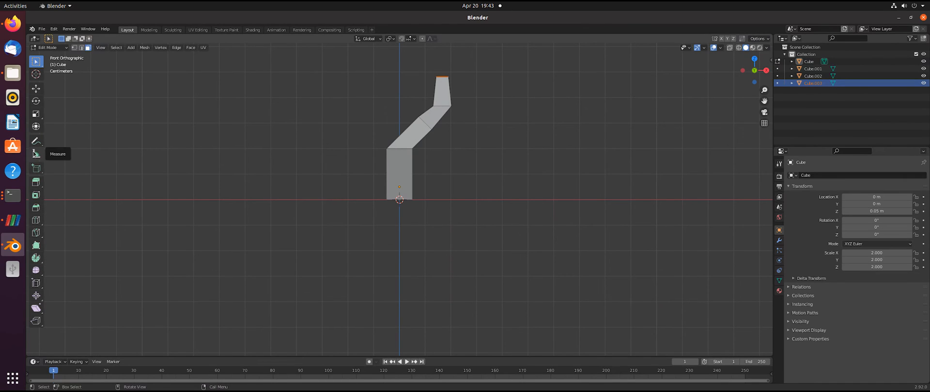
left_click(35, 154)
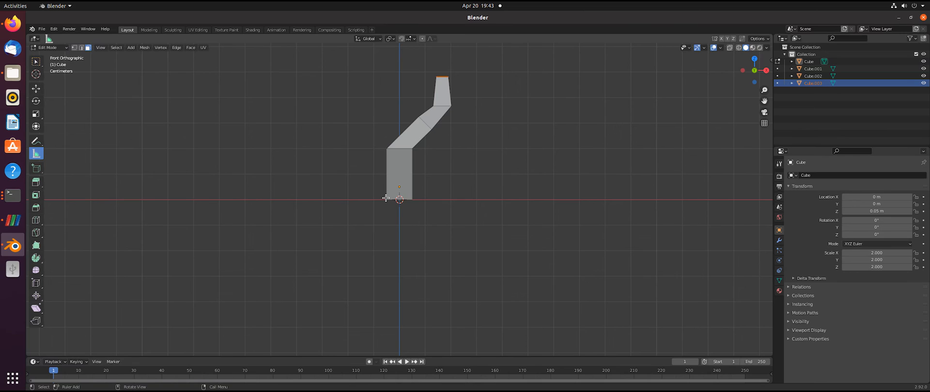
left_click_drag(386, 199, 431, 201)
scroll(390, 199, "up", 5)
left_click_drag(367, 73, 367, 200)
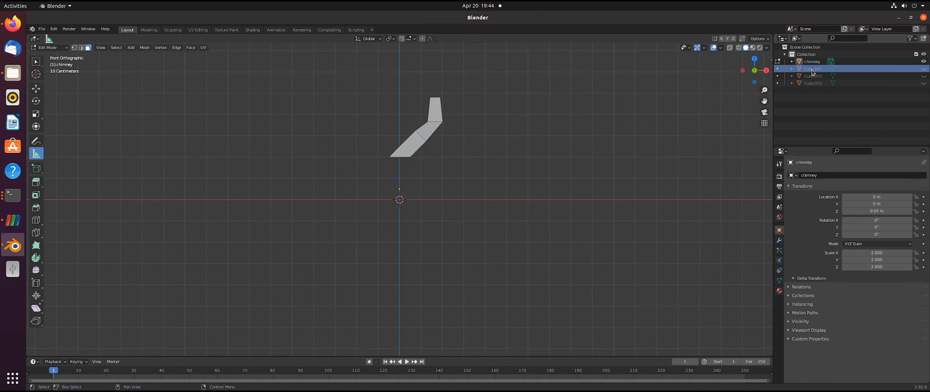
Hide the chimney object, show Cube.001 with the lower side walls, and rename it reactionCh.
left_click(923, 62)
left_click(923, 70)
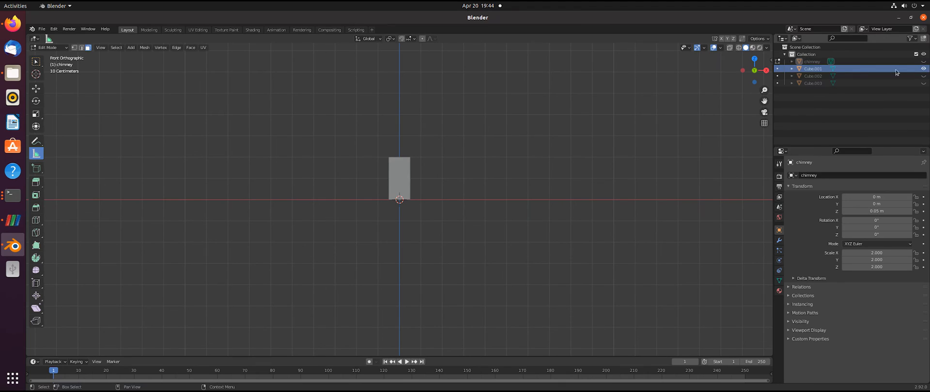
double_click(817, 70)
key("BackSpace")
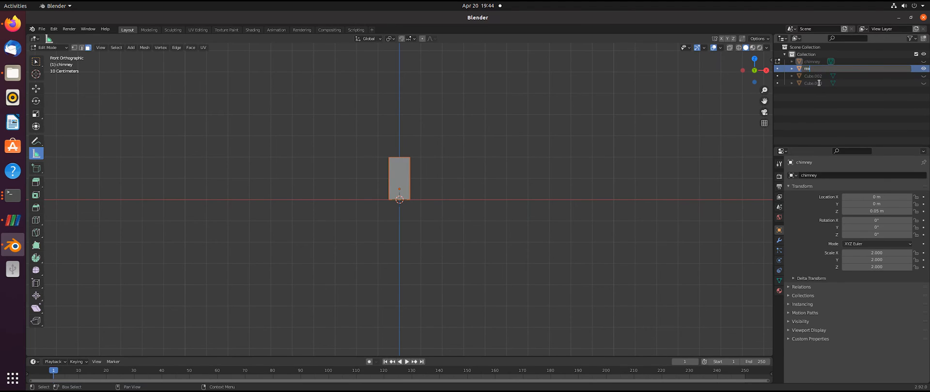
type("reactionCh")
key("Return")
Hide reactionCh, show Cube.002 with the bottom face, and rename it inlet.
left_click(817, 70)
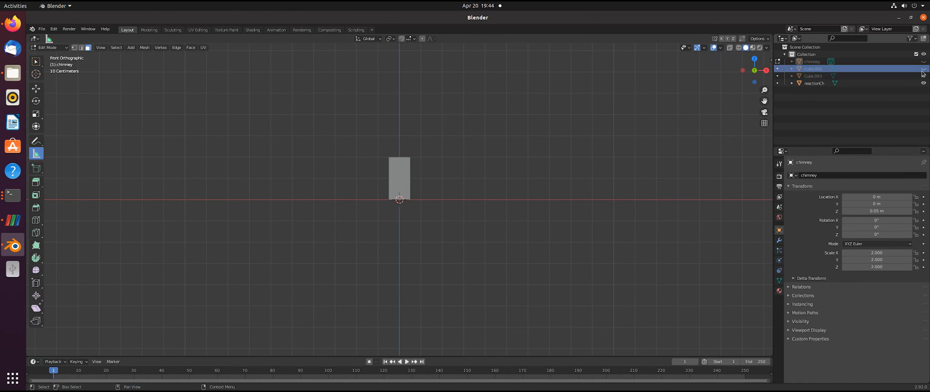
left_click(924, 84)
left_click(925, 70)
middle_click_drag(703, 104, 542, 170)
double_click(818, 69)
key("BackSpace")
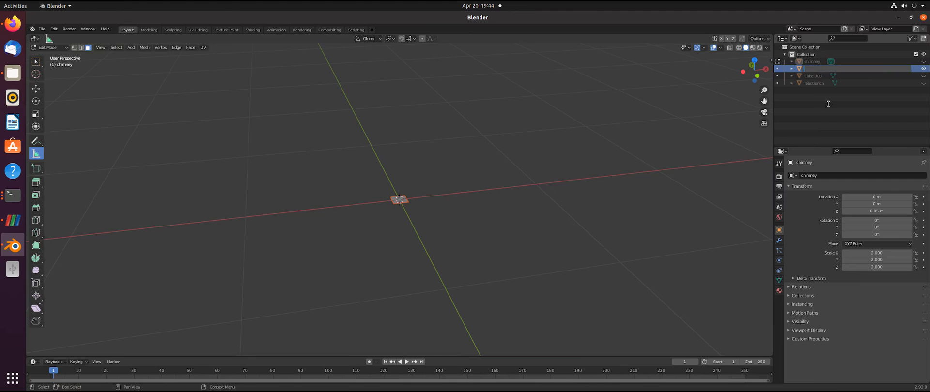
type("inlet")
key("Return")
Show Cube.003 with the top end face and rename it outlet.
left_click(853, 69)
left_click(924, 69)
double_click(819, 69)
type("outlet")
key("Return")
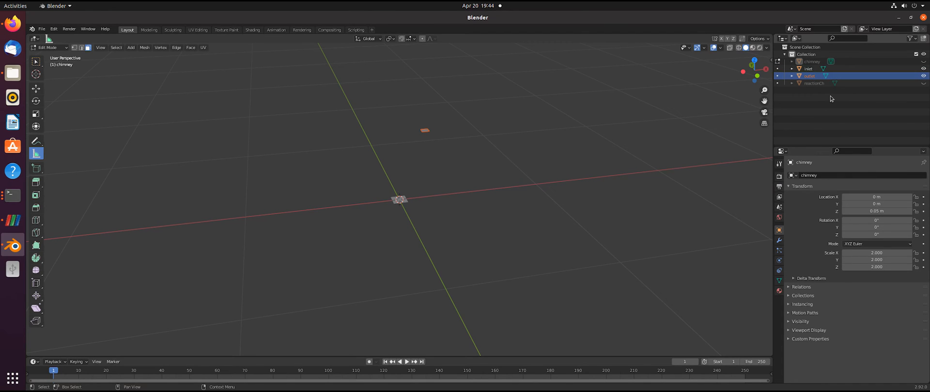
Make the reactionCh and chimney objects visible again and return to Object Mode.
left_click(923, 84)
left_click(923, 62)
middle_click_drag(535, 129, 484, 130)
key("Tab")
middle_click_drag(496, 172, 443, 179)
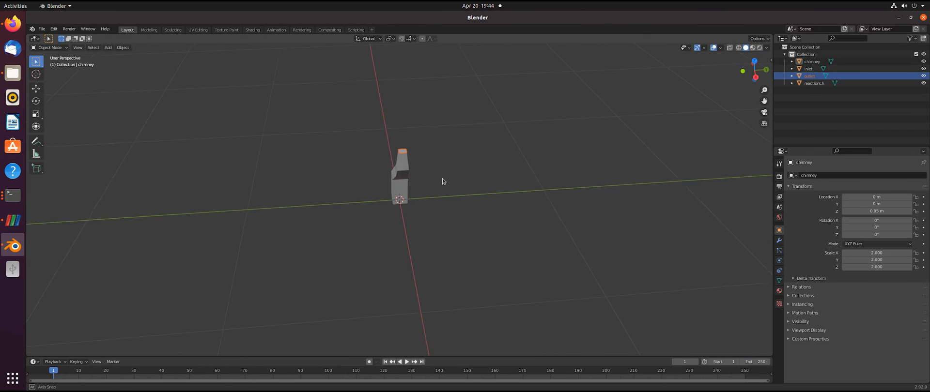
Check the separated duct parts by selecting them individually in the viewport, including the inlet face.
left_click(403, 179)
left_click(399, 195)
mouse_move(398, 197)
middle_mouse_down()
mouse_move(419, 202)
mouse_move(396, 220)
mouse_move(398, 204)
mouse_move(406, 236)
mouse_move(408, 187)
middle_mouse_up()
left_click(400, 199)
scroll(409, 162, "up", 5)
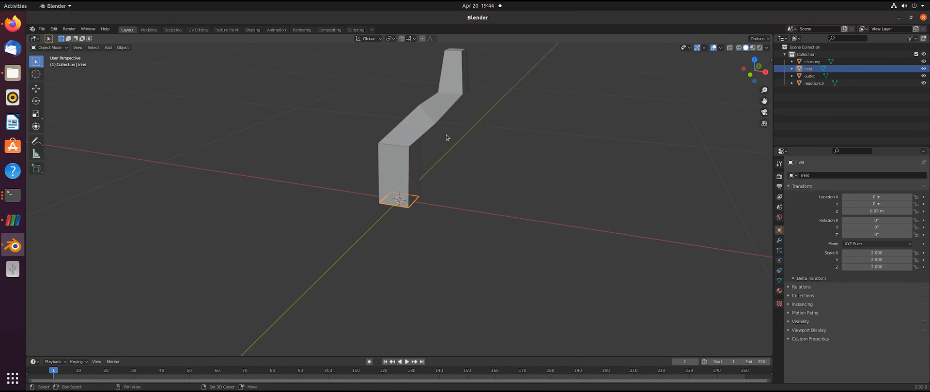
left_click(469, 131)
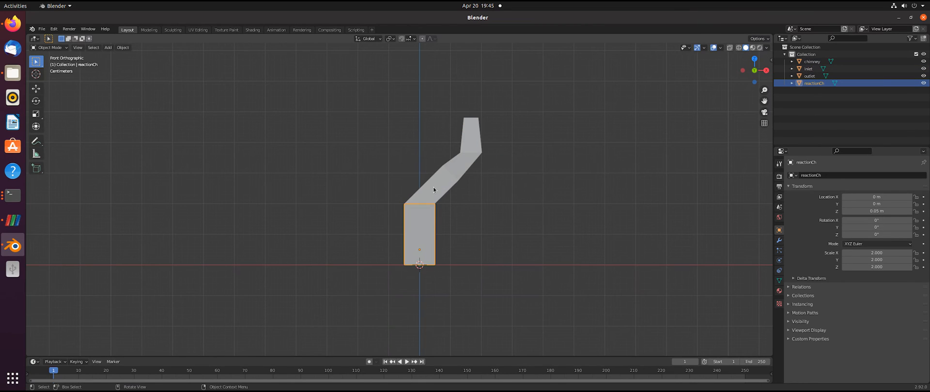
Open the STL export dialog for the duct geometry.
left_click(42, 29)
mouse_move(51, 133)
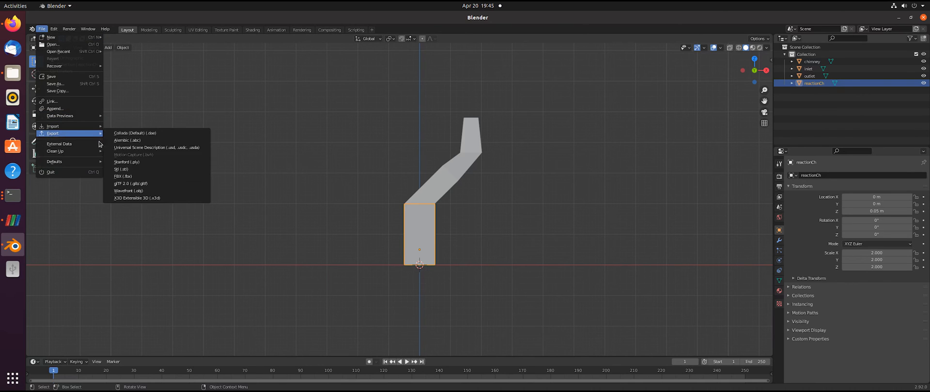
left_click(129, 169)
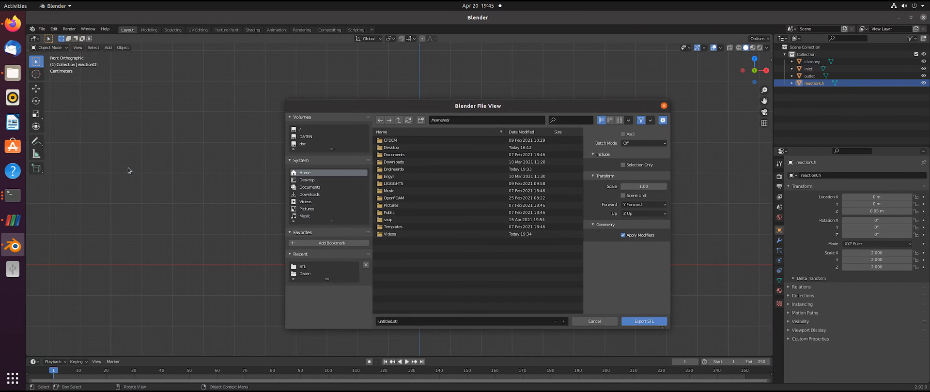
In the file manager, delete cylinder.stl, inlet.stl and outlet.stl from the FludisedBedTutorial/STL folder and get the folder's path.
left_click(13, 73)
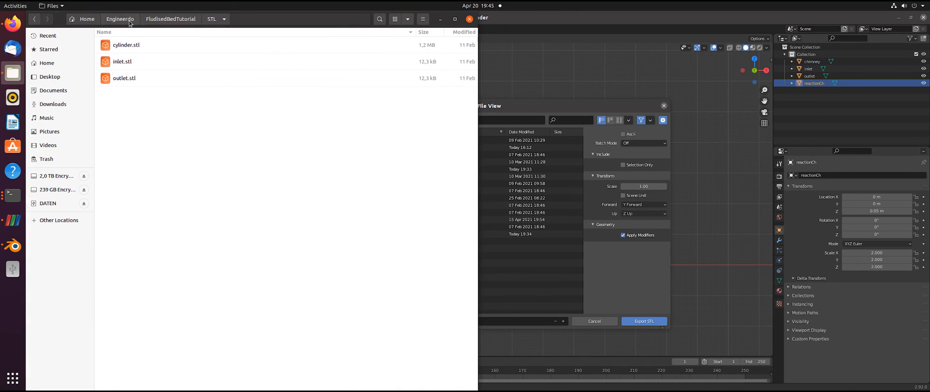
left_click(165, 20)
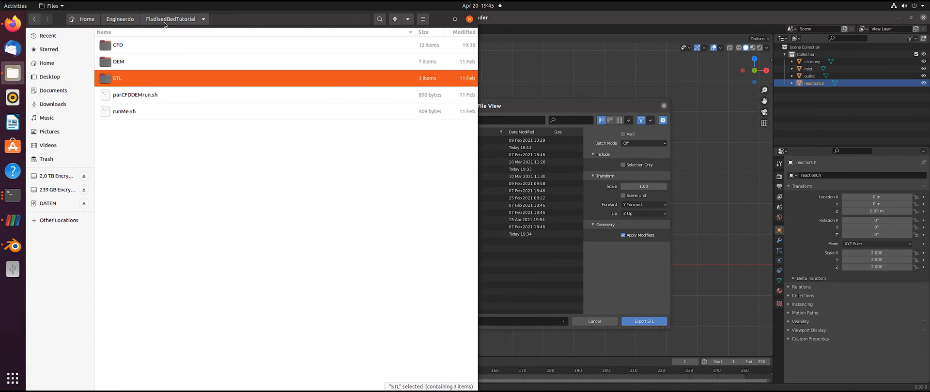
left_click(145, 176)
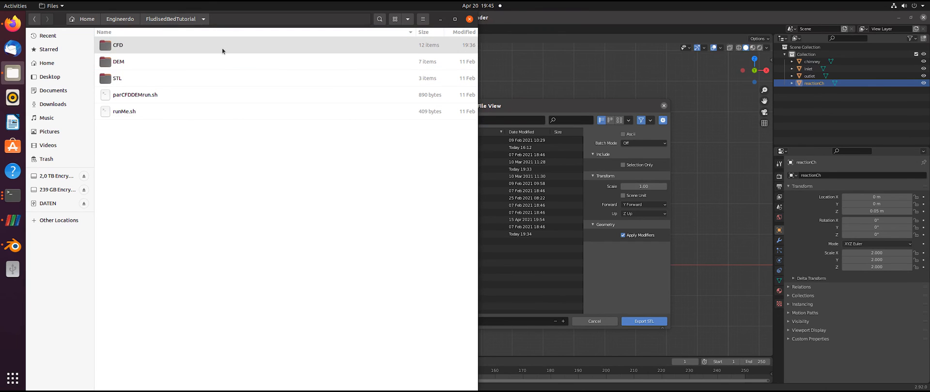
double_click(173, 79)
left_click(131, 49)
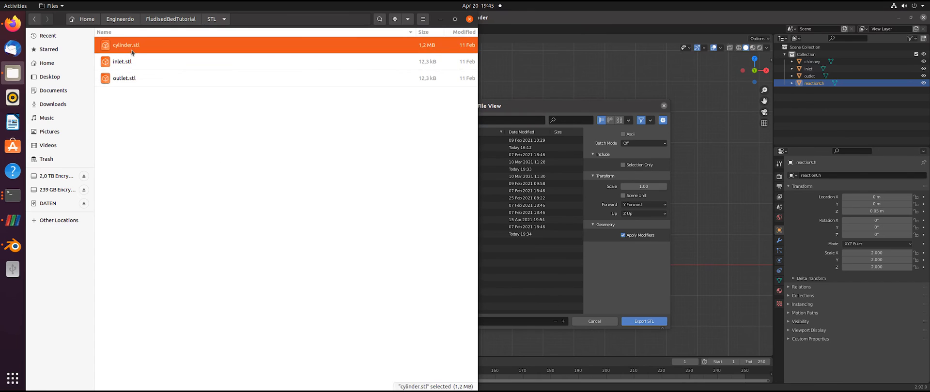
left_click(130, 64, "ctrl")
left_click(129, 80, "ctrl")
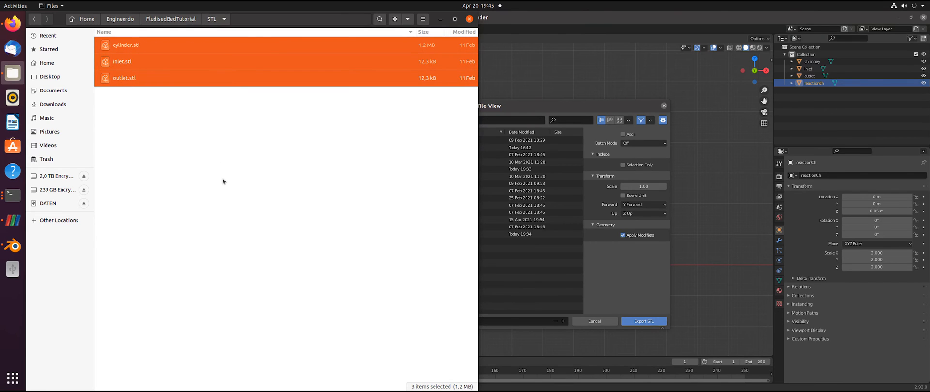
key("Delete")
key("ctrl+l")
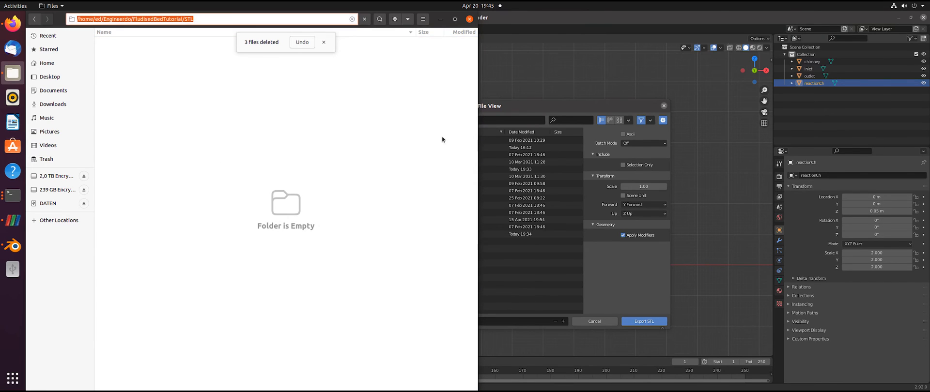
Back in Blender, set the STL export destination to the Engineerdo/FludisedBedTutorial/STL folder.
left_click(505, 109)
left_click(469, 119)
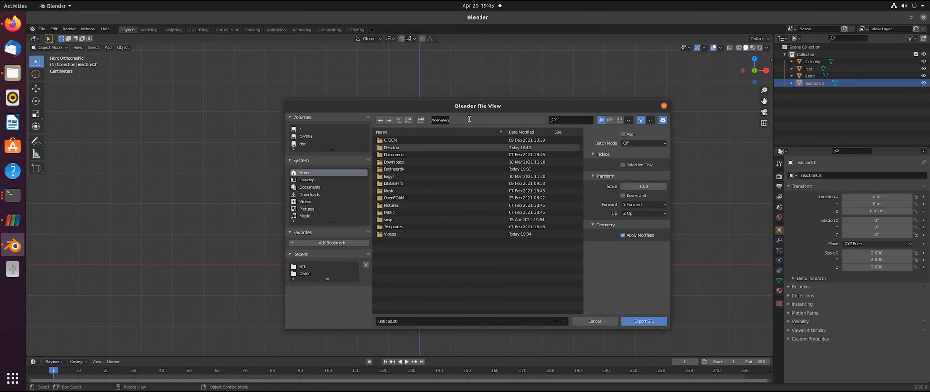
type("/home/ed/Engineerdo/FludisedBedTutorial/STL/")
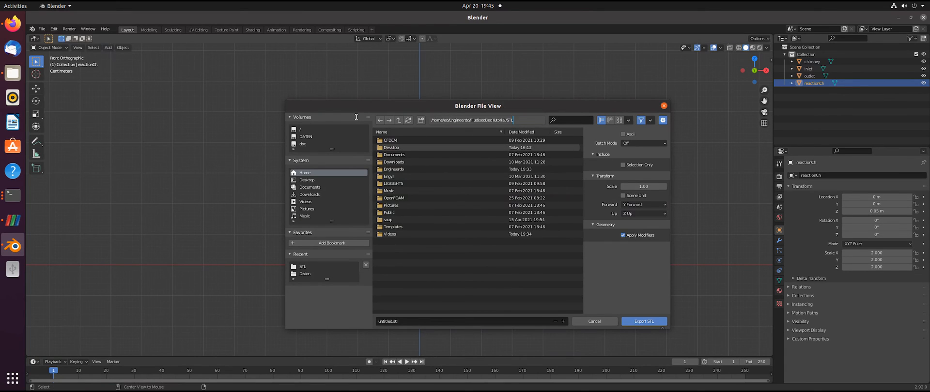
key("Return")
Export each object to its own ASCII STL file with the name prefix ED_, and check the files in the STL folder.
left_click(395, 323)
type("ED_")
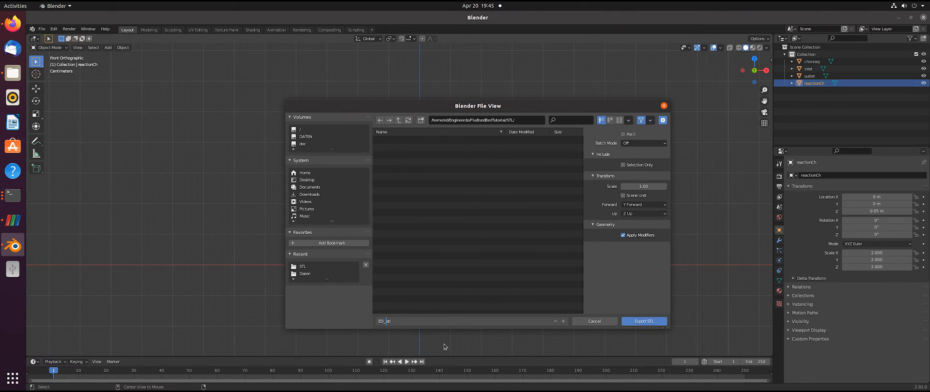
left_click(626, 135)
left_click(624, 134)
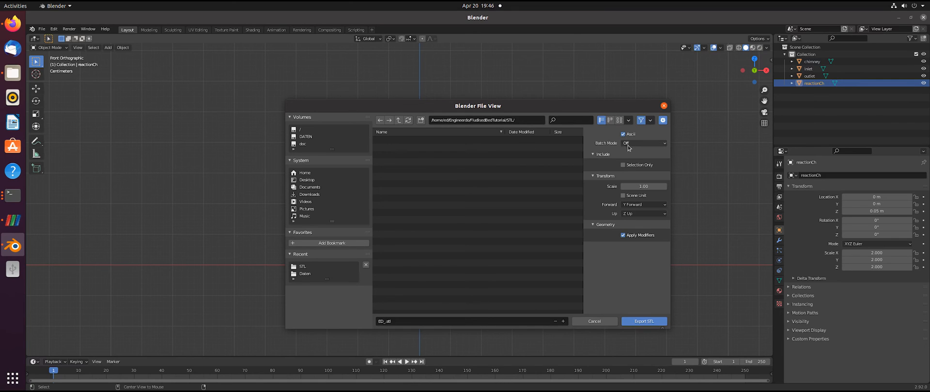
left_click(630, 143)
left_click(632, 160)
left_click(644, 322)
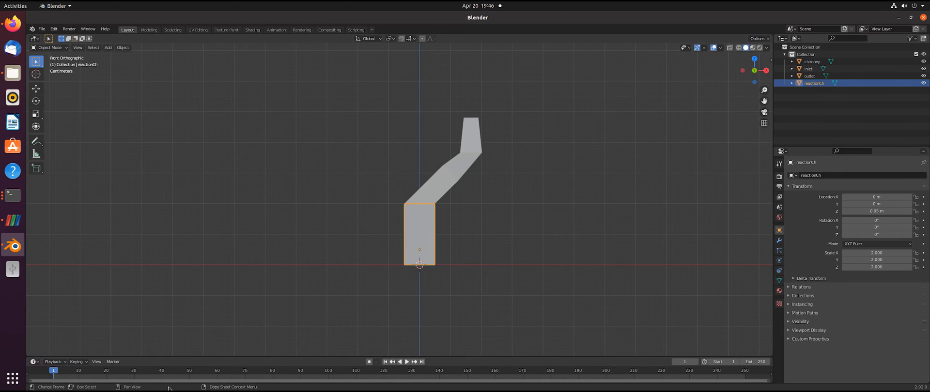
left_click(12, 73)
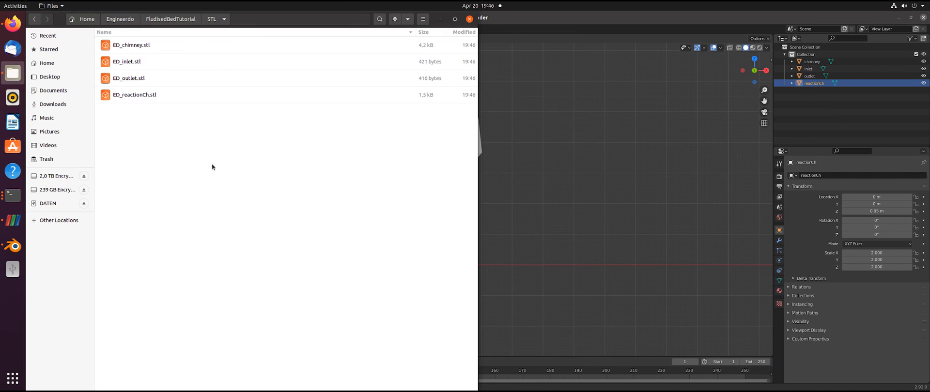
key("alt+Tab")
Deselect the duct parts and add a mesh plane at the origin.
left_click(452, 232)
mouse_move(341, 229)
middle_mouse_down()
mouse_move(322, 228)
mouse_move(347, 239)
middle_mouse_up()
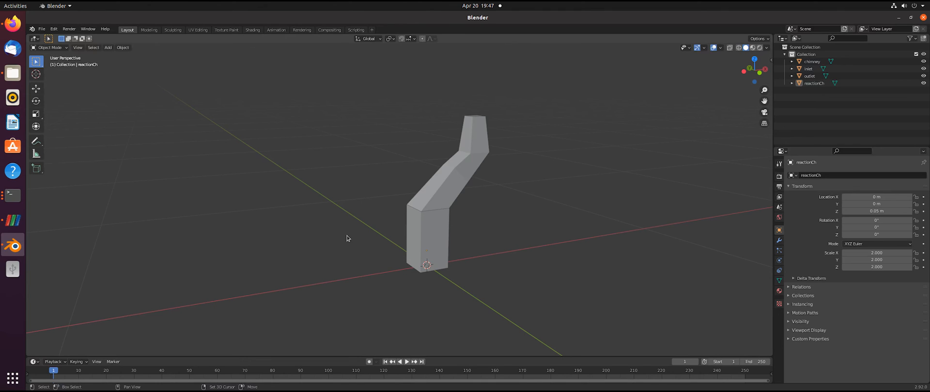
key("shift+a")
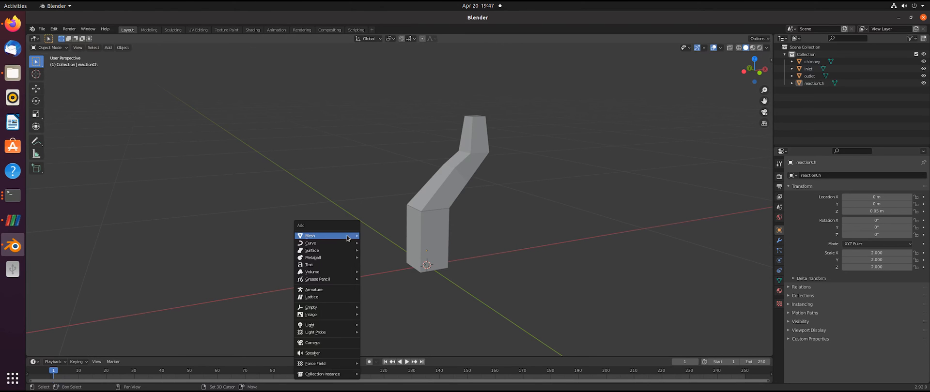
mouse_move(347, 235)
left_click(379, 235)
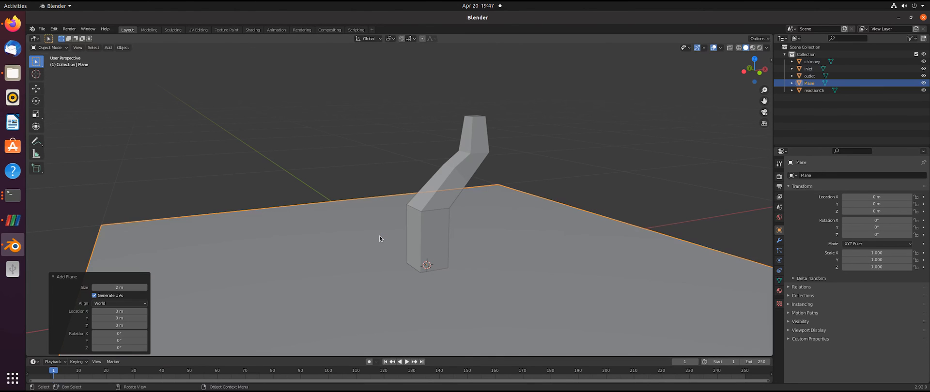
Scale the new plane to 0.05 so that it fits the duct's bottom opening.
scroll(380, 237, "down", 6)
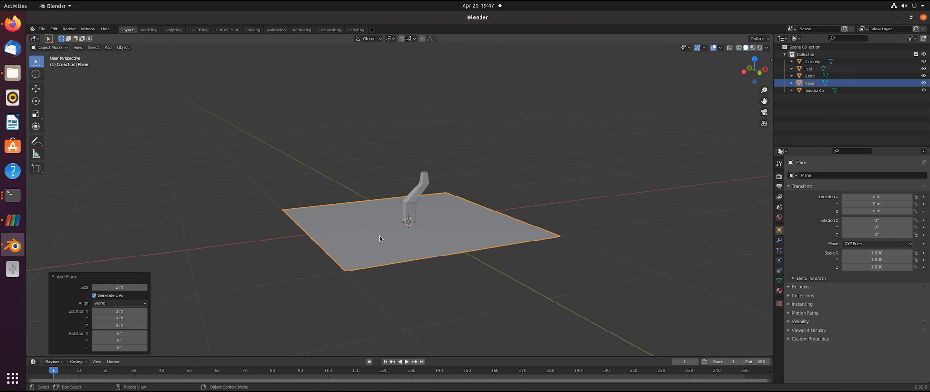
scroll(370, 190, "up", 7)
type("s0.1")
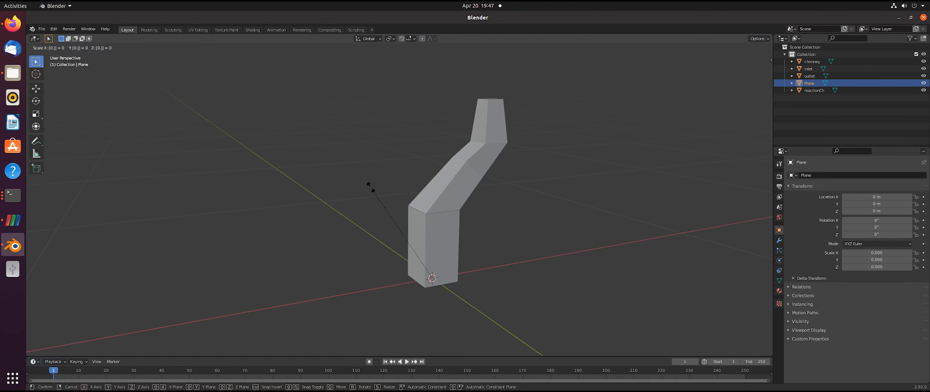
key("BackSpace")
type("05")
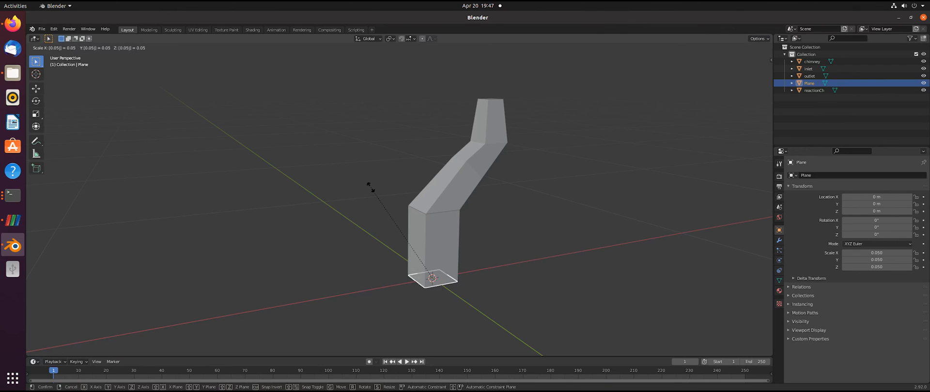
key("Return")
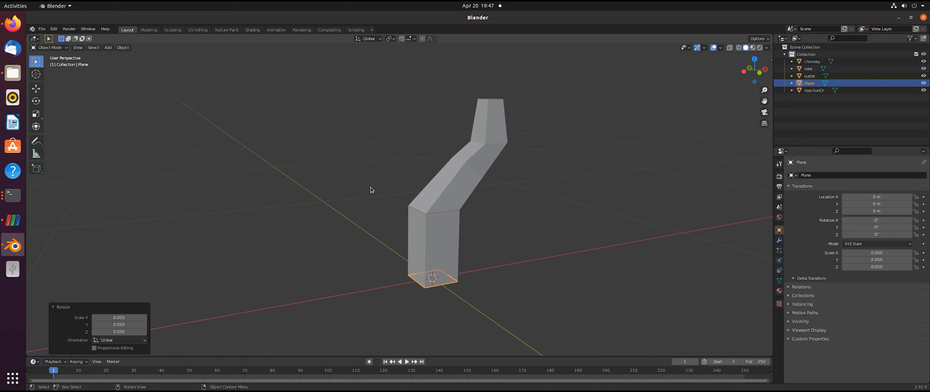
Move the plane up along the Z axis by about 0.143 m, inside the duct's lower section.
key("g")
key("z")
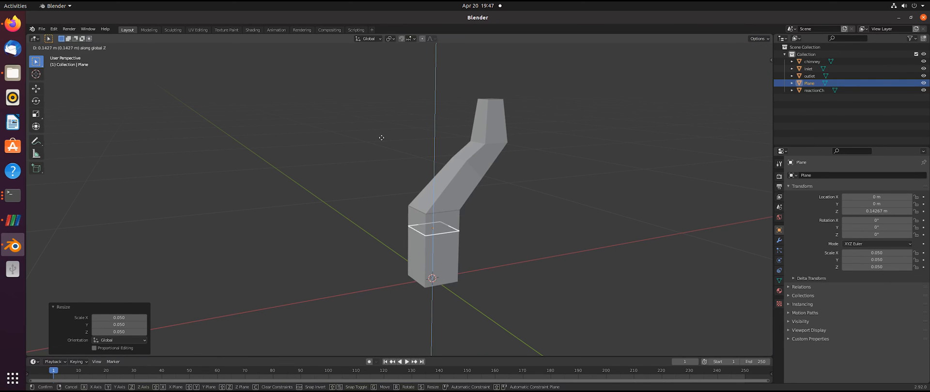
left_click(382, 138)
left_click(508, 245)
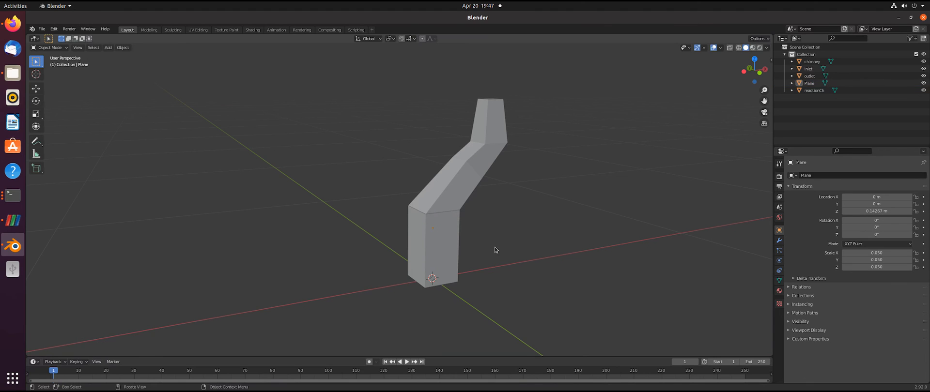
Rename the plane object as insert.
left_click(804, 85)
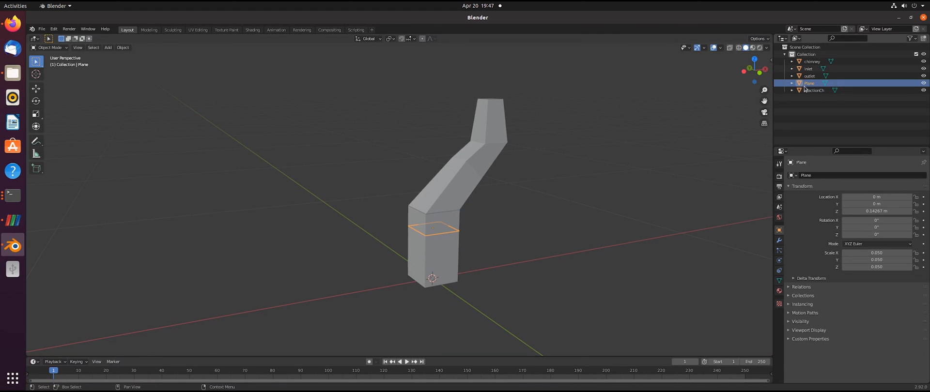
double_click(804, 86)
type("inse")
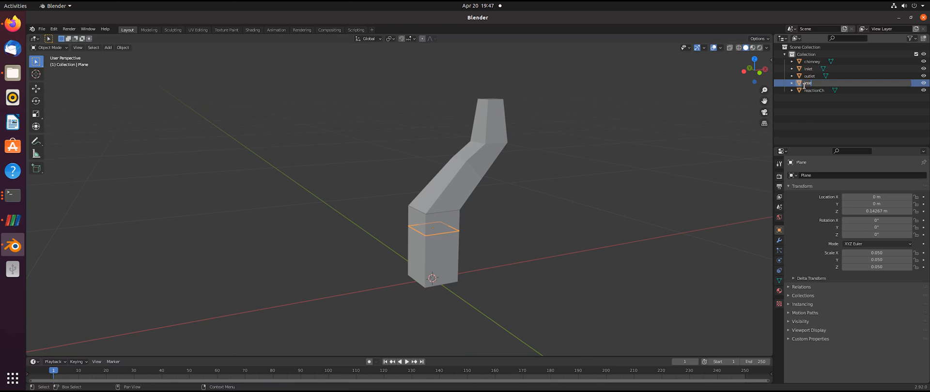
type("rt")
key("Return")
Hide the outlet, reactionCh, inlet and chimney objects and select only the insert plane.
left_click(924, 83)
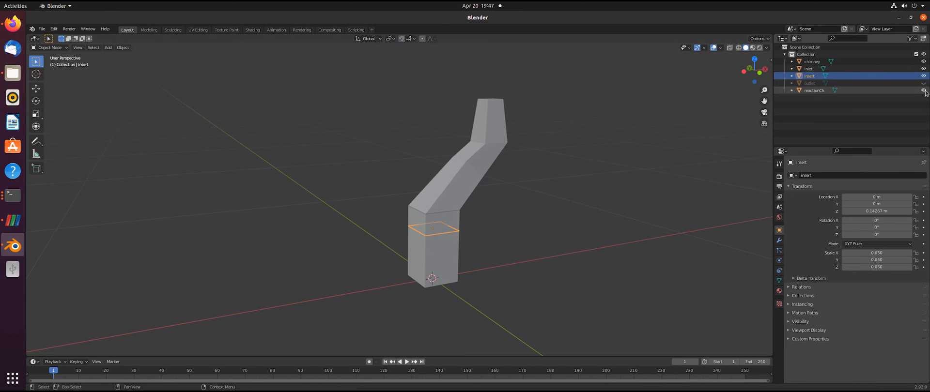
left_click(924, 91)
left_click(924, 69)
left_click(924, 62)
left_click(492, 220)
left_click(439, 227)
Export only the selected insert plane as an ASCII STL named ED_insert.stl in the STL folder.
left_click(42, 28)
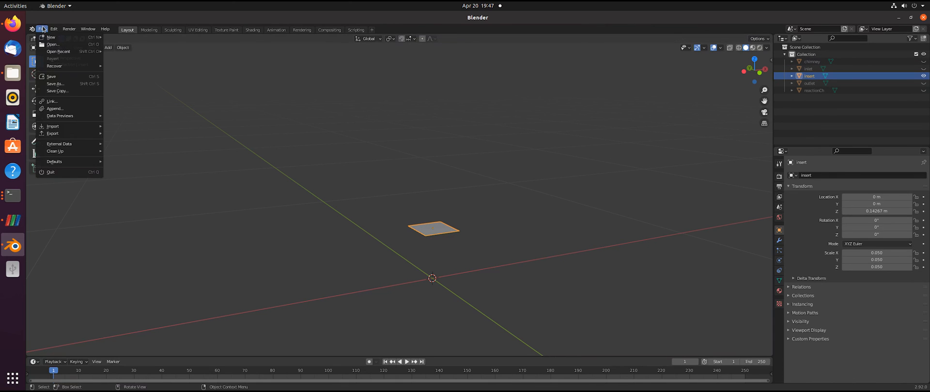
mouse_move(72, 134)
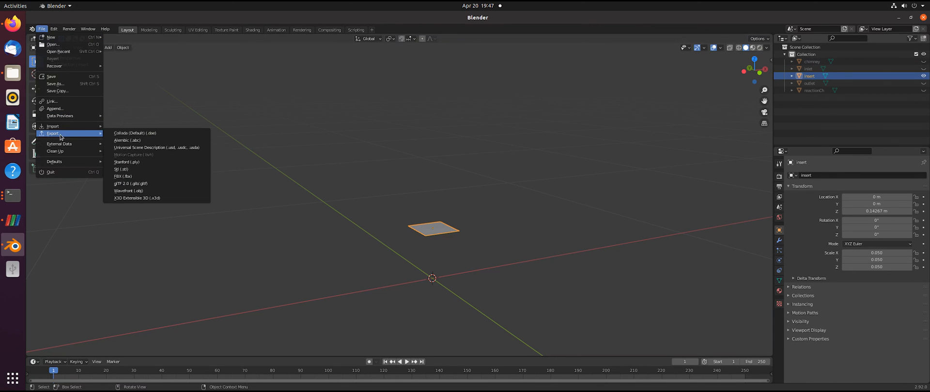
left_click(142, 169)
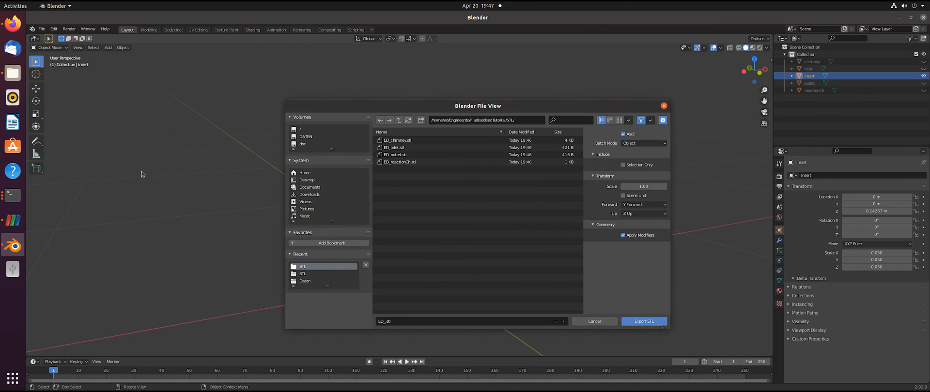
left_click(418, 149)
left_click(391, 322)
left_click(392, 323)
key("BackSpace")
key("BackSpace")
type("sert")
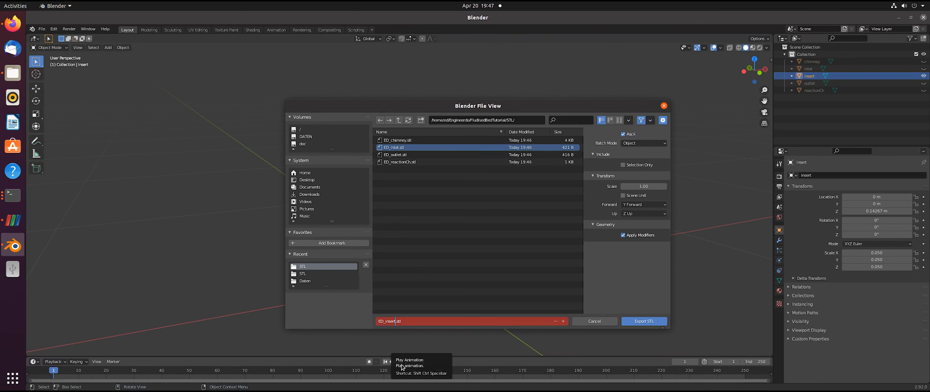
left_click(628, 165)
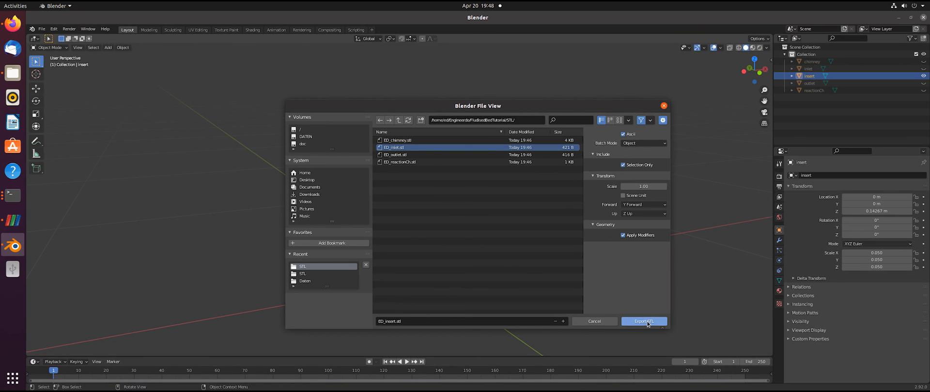
left_click(644, 322)
In the file manager, rename ED_insertinsert.stl as ED_insert.stl.
left_click(14, 77)
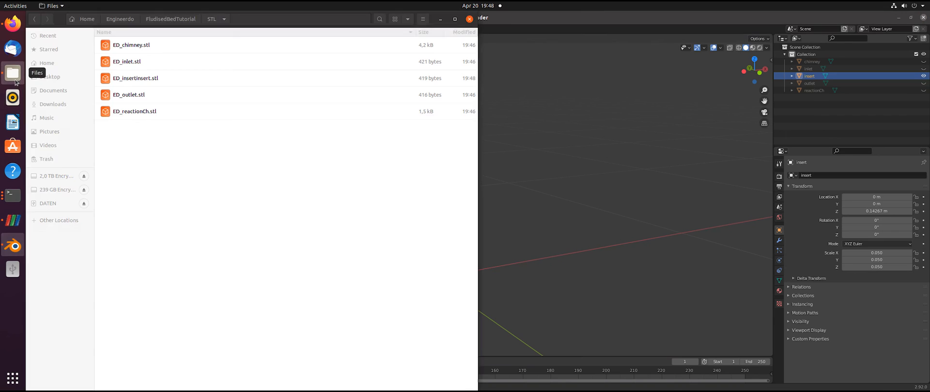
left_click(149, 82)
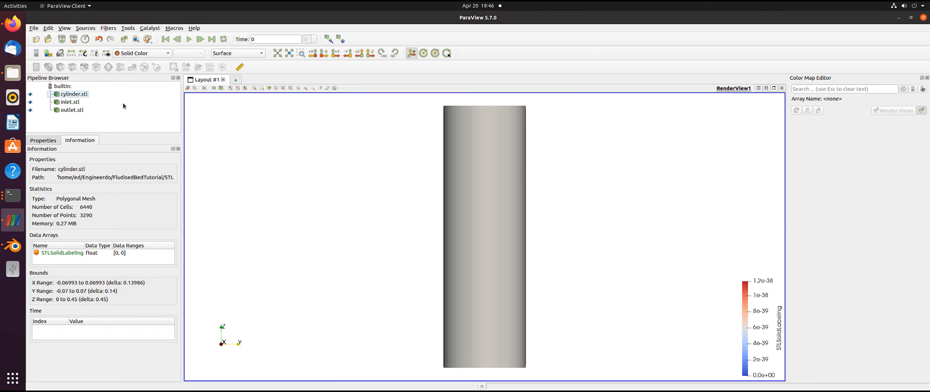
In ParaView, open the ED_chimney, ED_inlet, ED_outlet and ED_reactionCh STL files and load them into the view.
right_click(124, 104)
left_click(130, 108)
left_click_drag(416, 161, 426, 194)
left_click(624, 260)
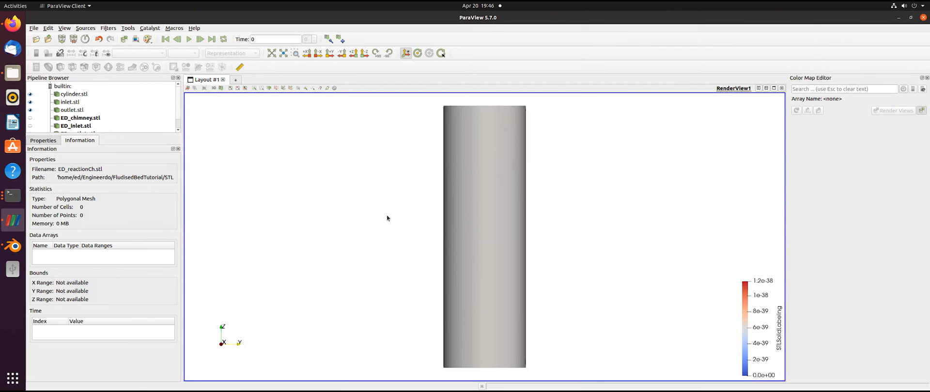
left_click(43, 141)
left_click(47, 160)
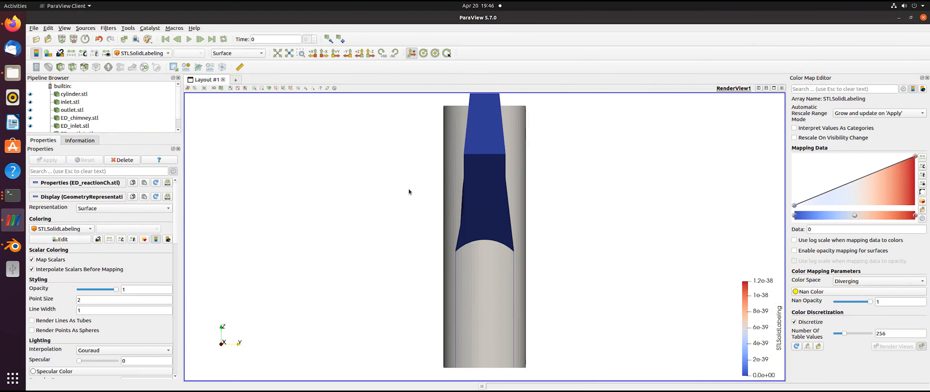
Hide cylinder.stl and display ED_reactionCh.stl in Solid Color.
left_click_drag(402, 193, 429, 236)
left_click(74, 94)
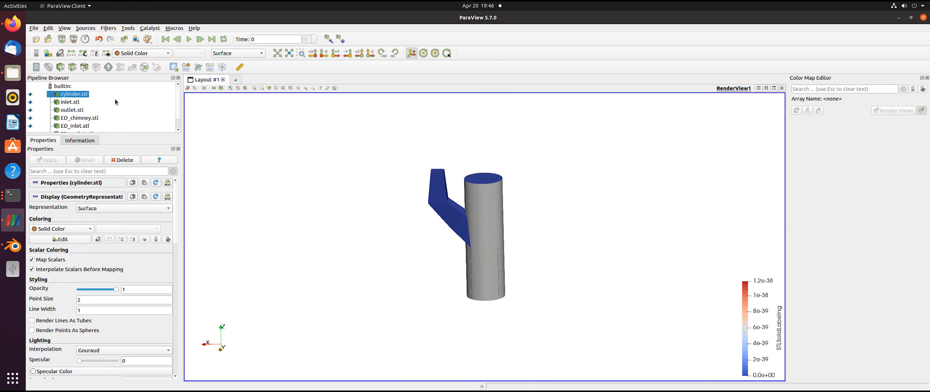
left_click(30, 94)
left_click_drag(333, 254, 443, 237)
scroll(83, 126, "down", 1)
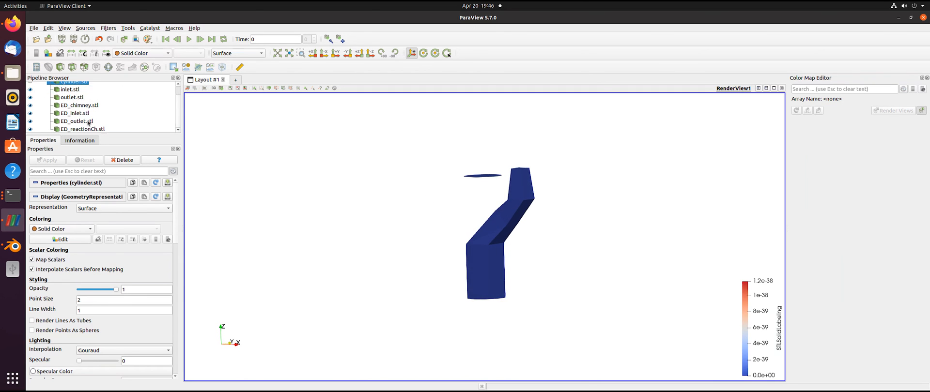
left_click(82, 130)
Open ED_insert.stl from the STL folder and load it into the view.
key("ctrl+o")
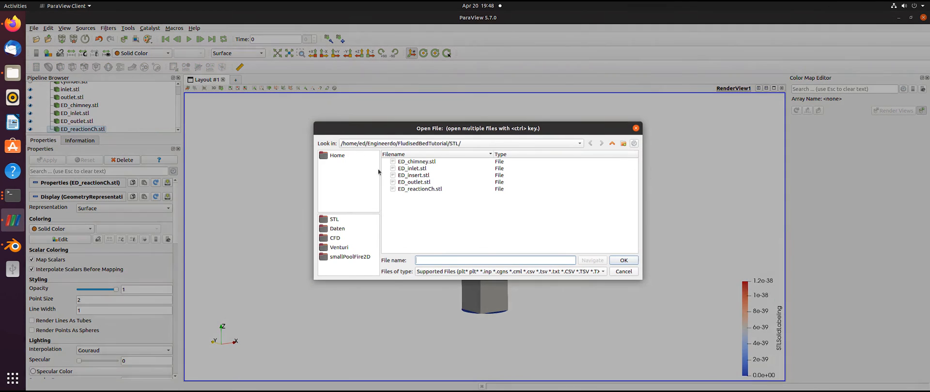
left_click(423, 176)
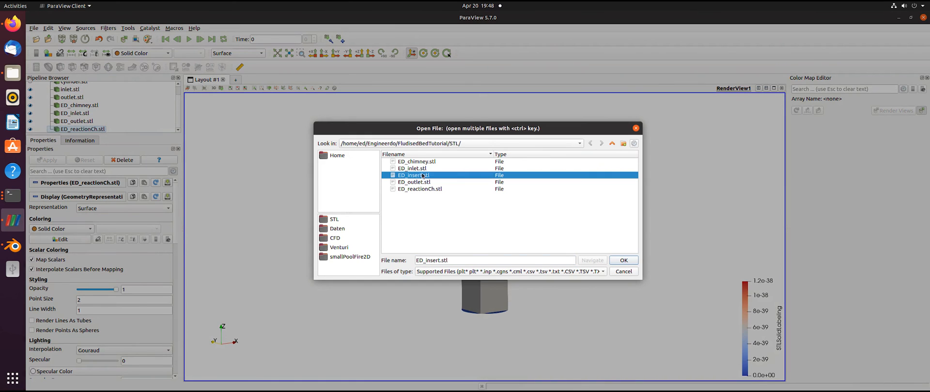
left_click(636, 261)
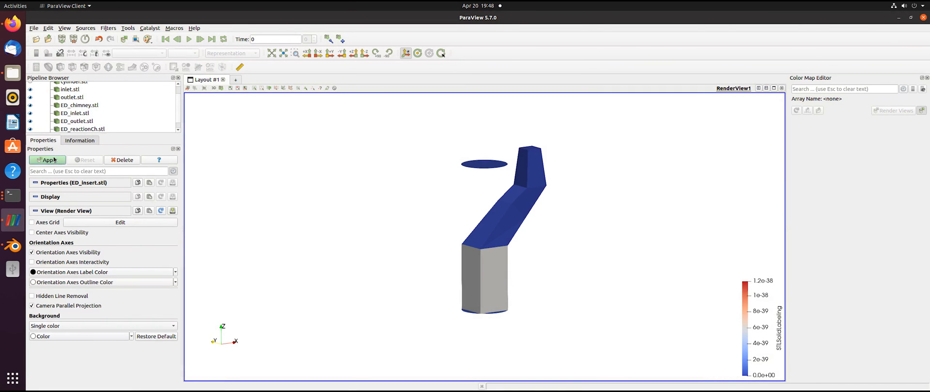
left_click(54, 159)
Hide ED_reactionCh.stl and examine the insert plane's position in the +Y view.
scroll(67, 121, "down", 1)
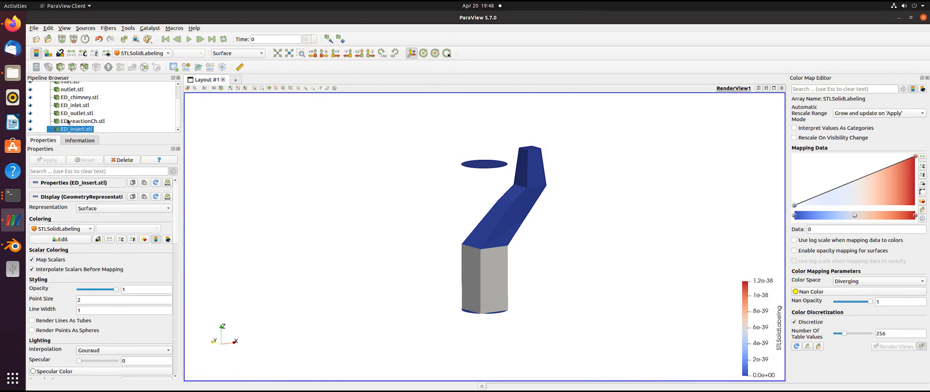
left_click(30, 121)
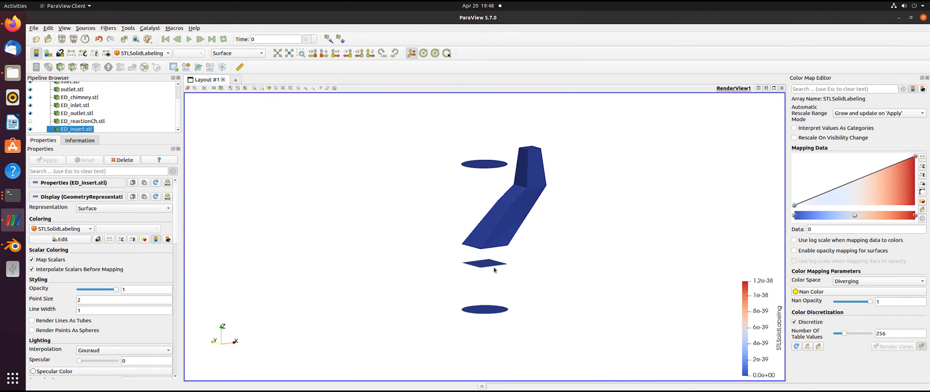
middle_click_drag(464, 305, 441, 296)
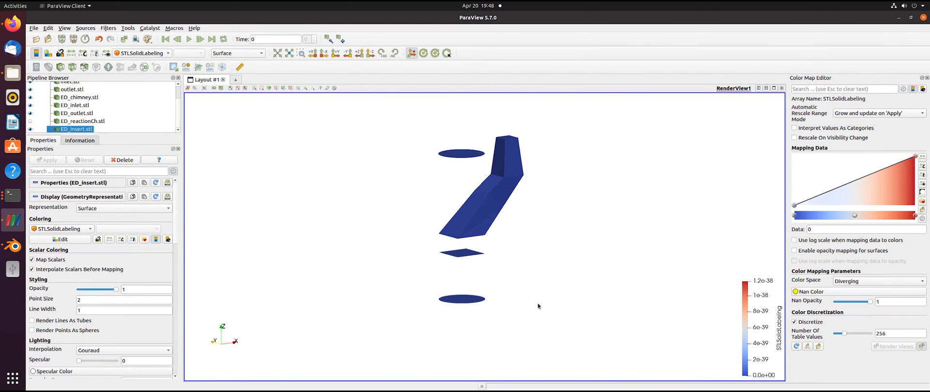
left_click(333, 55)
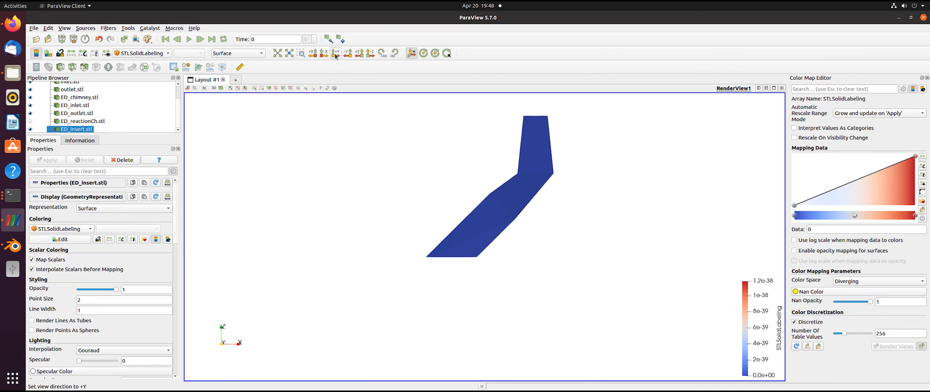
Display ED_insert.stl and ED_inlet.stl as Surface With Edges.
left_click(223, 54)
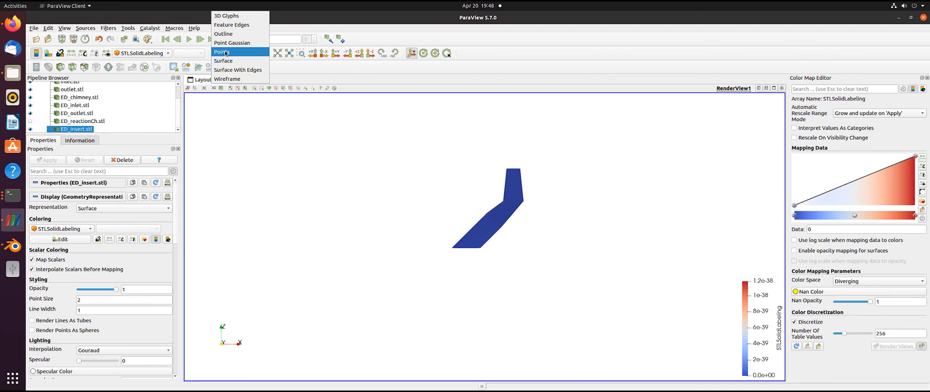
left_click(231, 68)
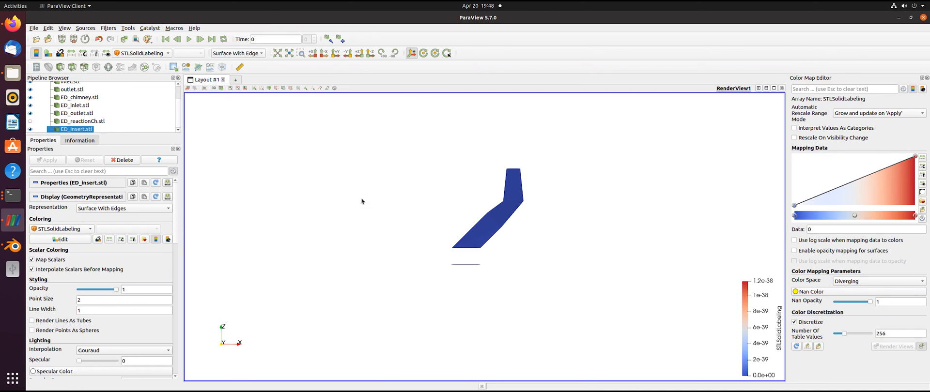
left_click(75, 106)
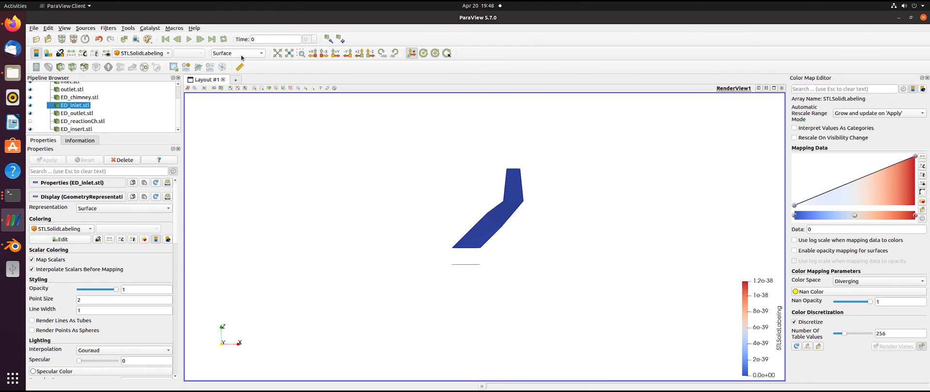
left_click(239, 54)
left_click(245, 71)
Hide the cylinder's inlet.stl and outlet.stl so that only the duct surfaces are displayed.
left_click_drag(431, 267, 402, 270)
scroll(83, 123, "up", 1)
left_click(30, 103)
left_click(31, 110)
left_click_drag(364, 269, 358, 245)
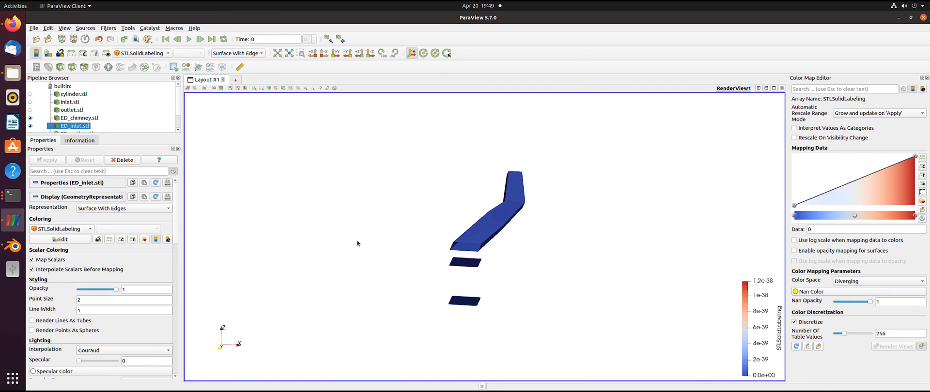
Show ED_reactionCh.stl again and examine the assembled duct with the insert plane.
scroll(80, 129, "down", 1)
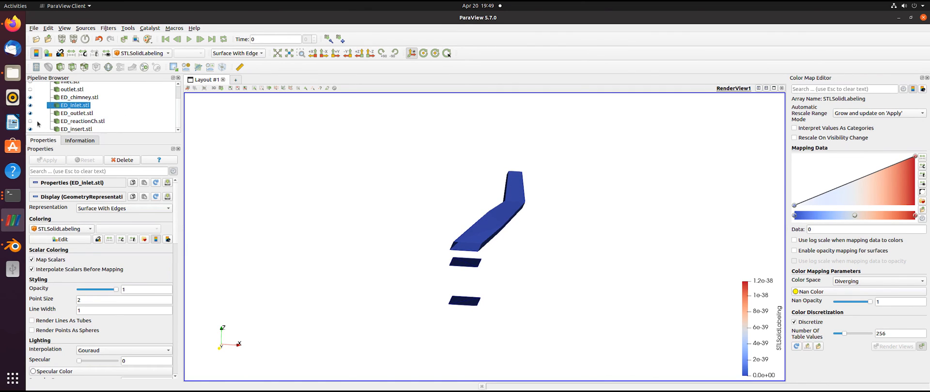
left_click(30, 121)
left_click_drag(320, 232, 403, 247)
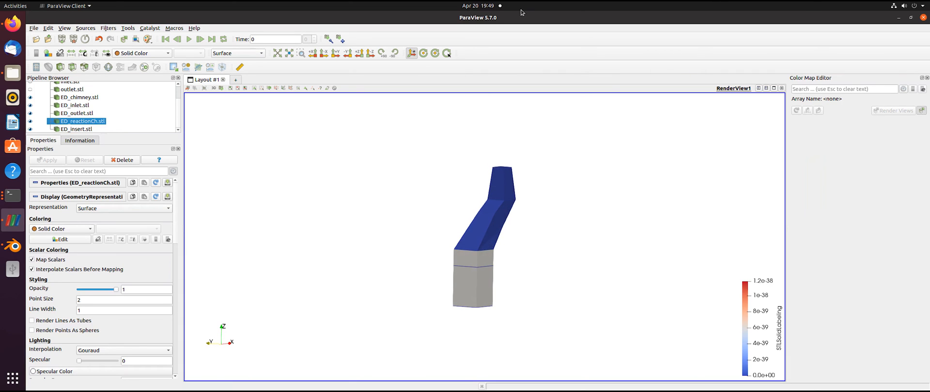